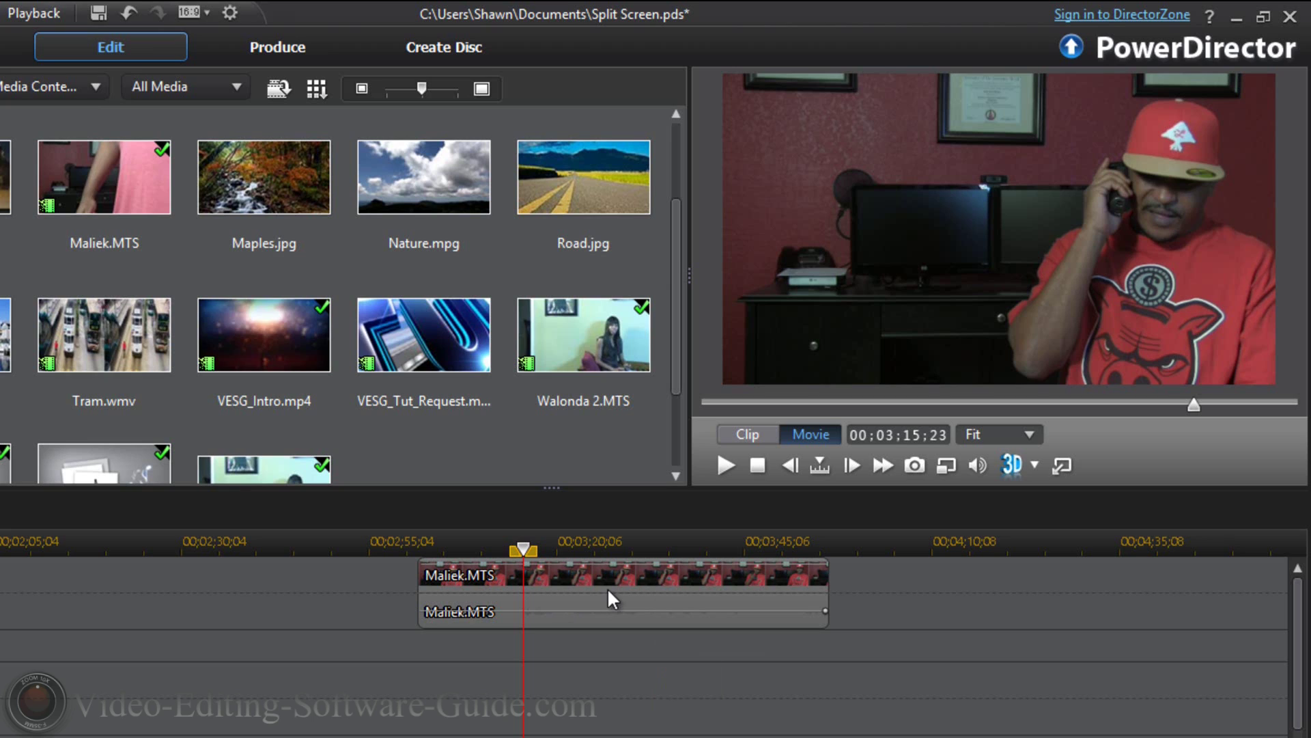
Step: Add Walonda 2.MTS to the track below Maliek.MTS, accept the frame-rate warning, and nudge it later
mouse_move(580, 340)
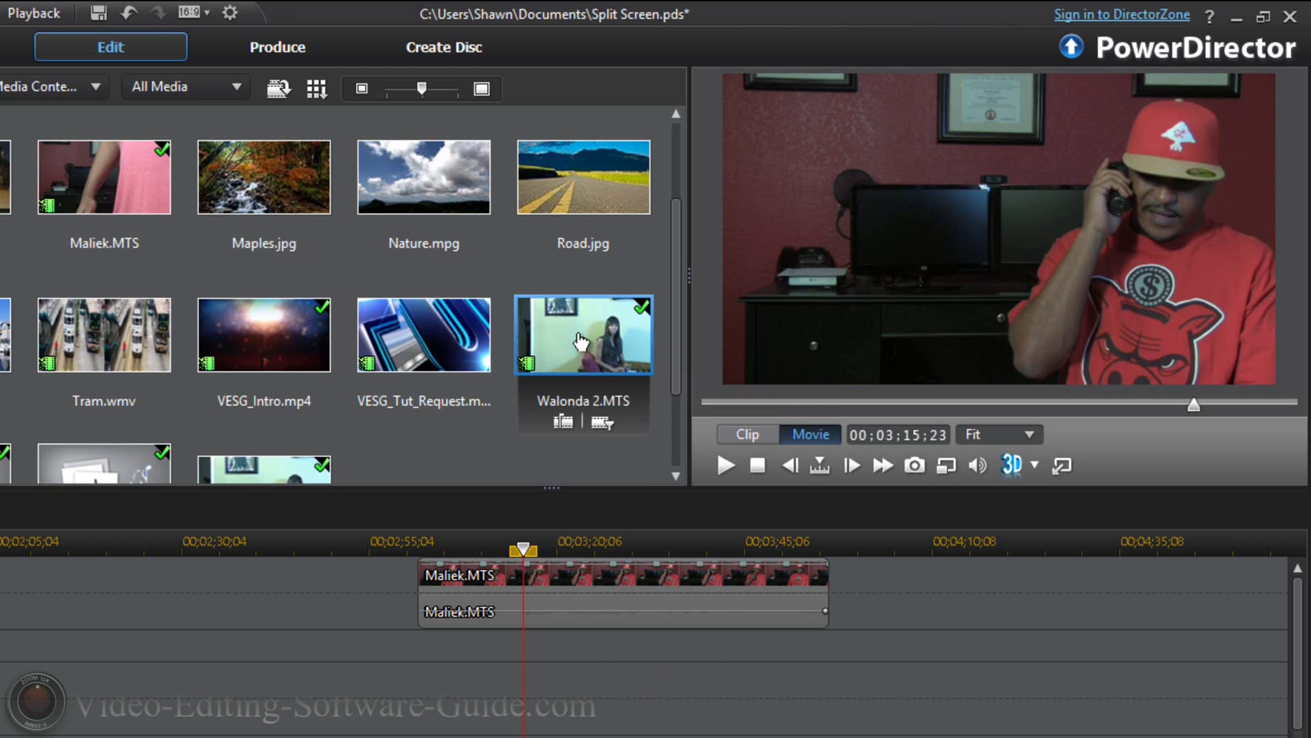
drag(581, 339, 496, 686)
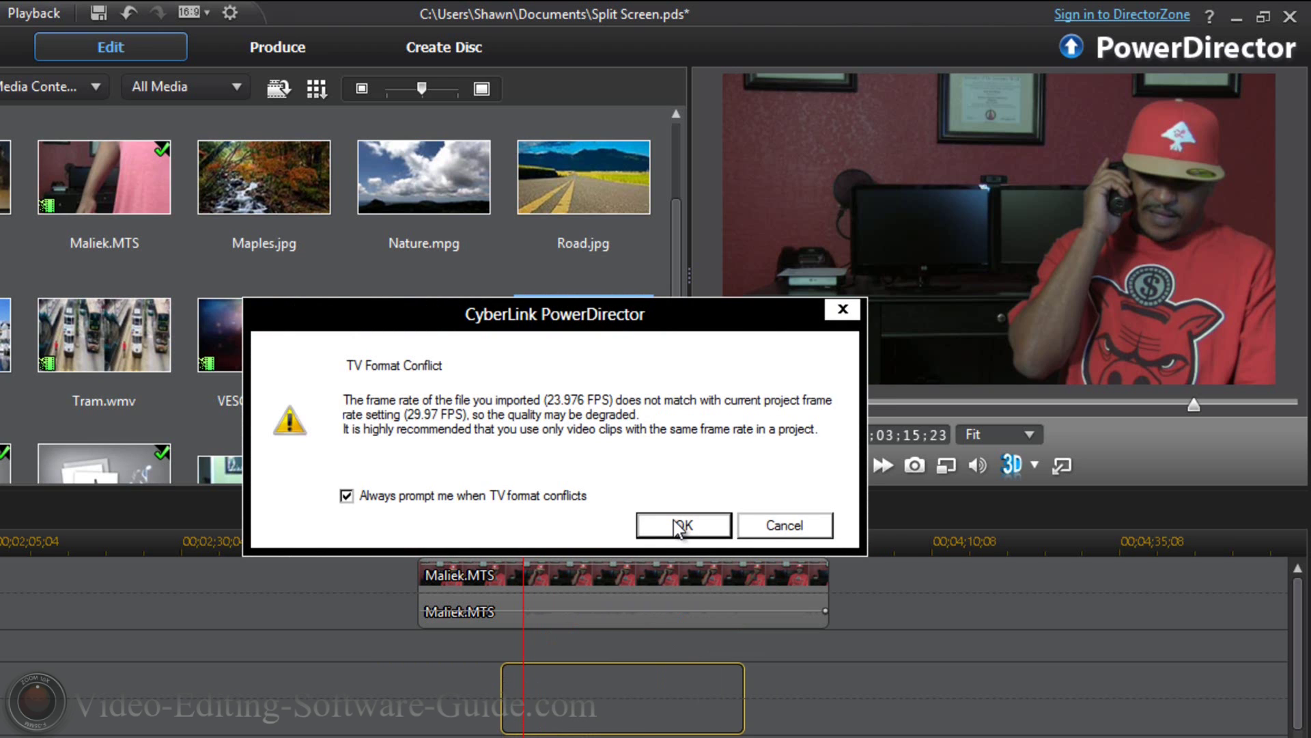
click(679, 526)
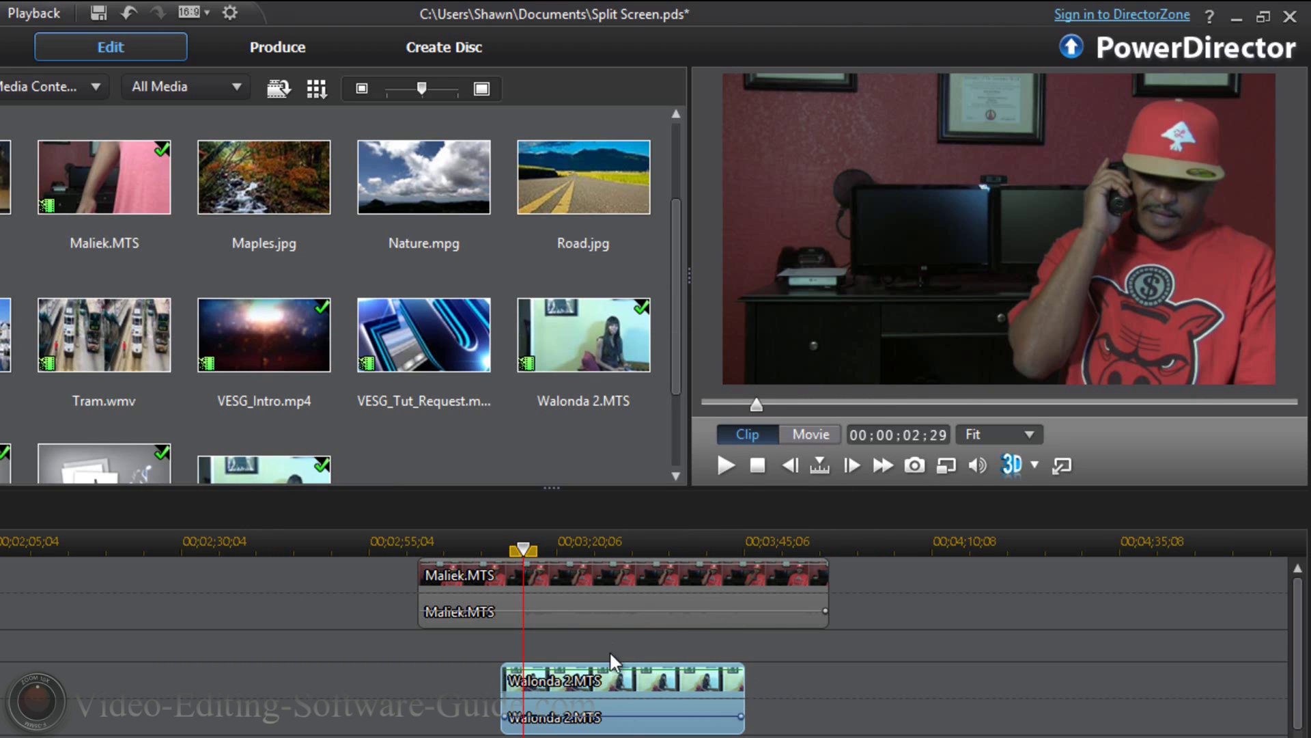
drag(614, 679, 612, 683)
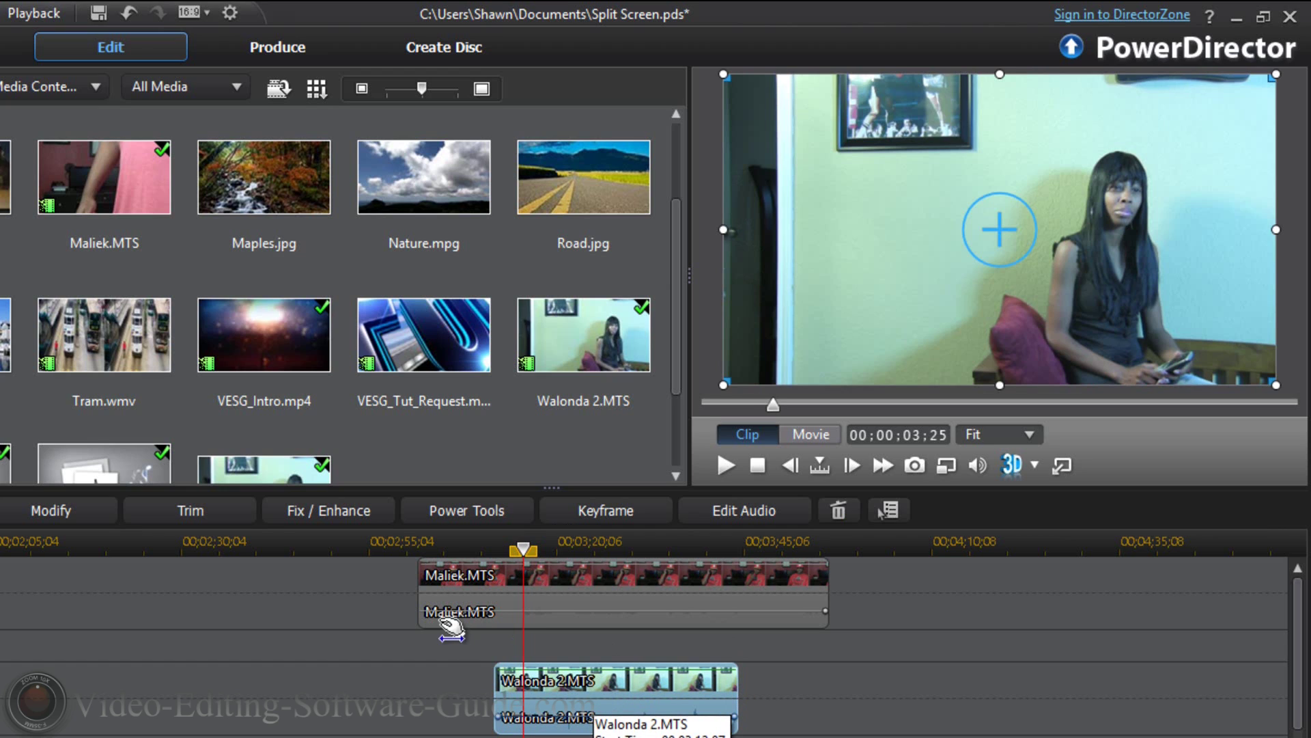
Step: Move the playhead back to 00;02;59;04
click(401, 545)
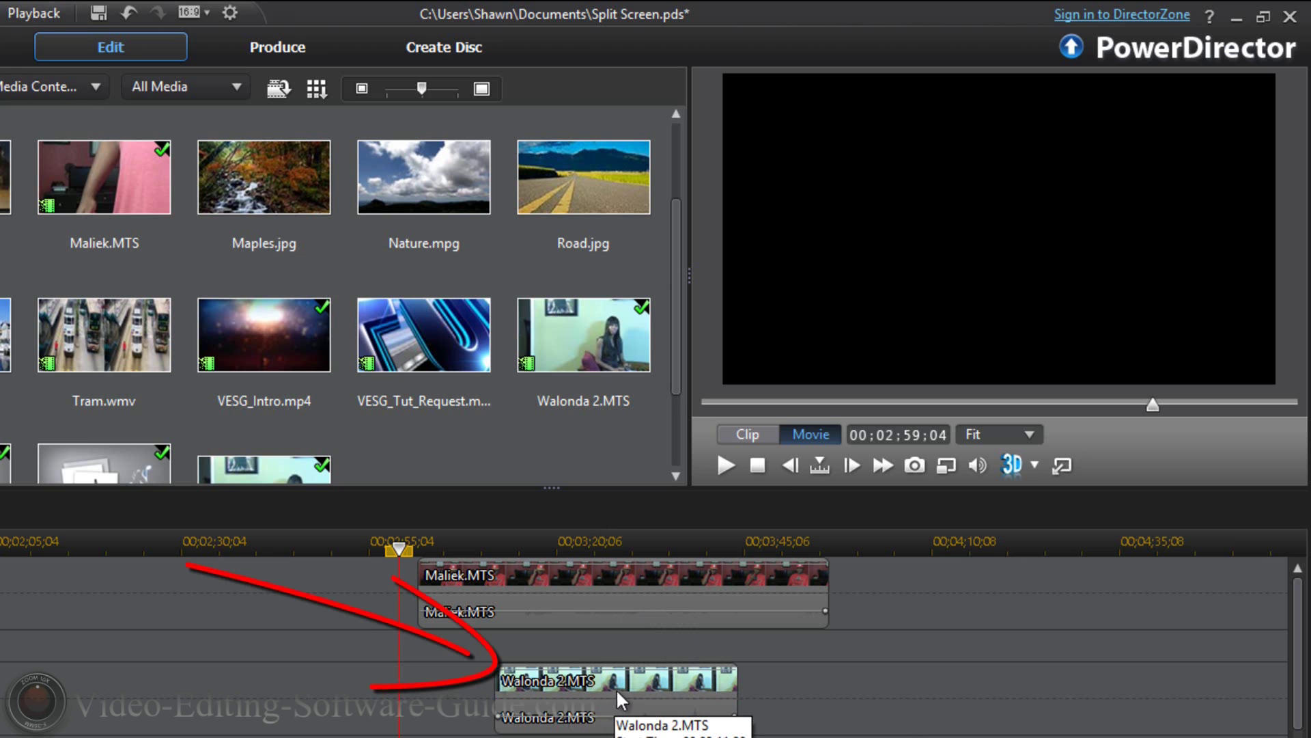
Step: Drag the Walonda 2.MTS video into the left half of the preview, beside Maliek.MTS
click(620, 675)
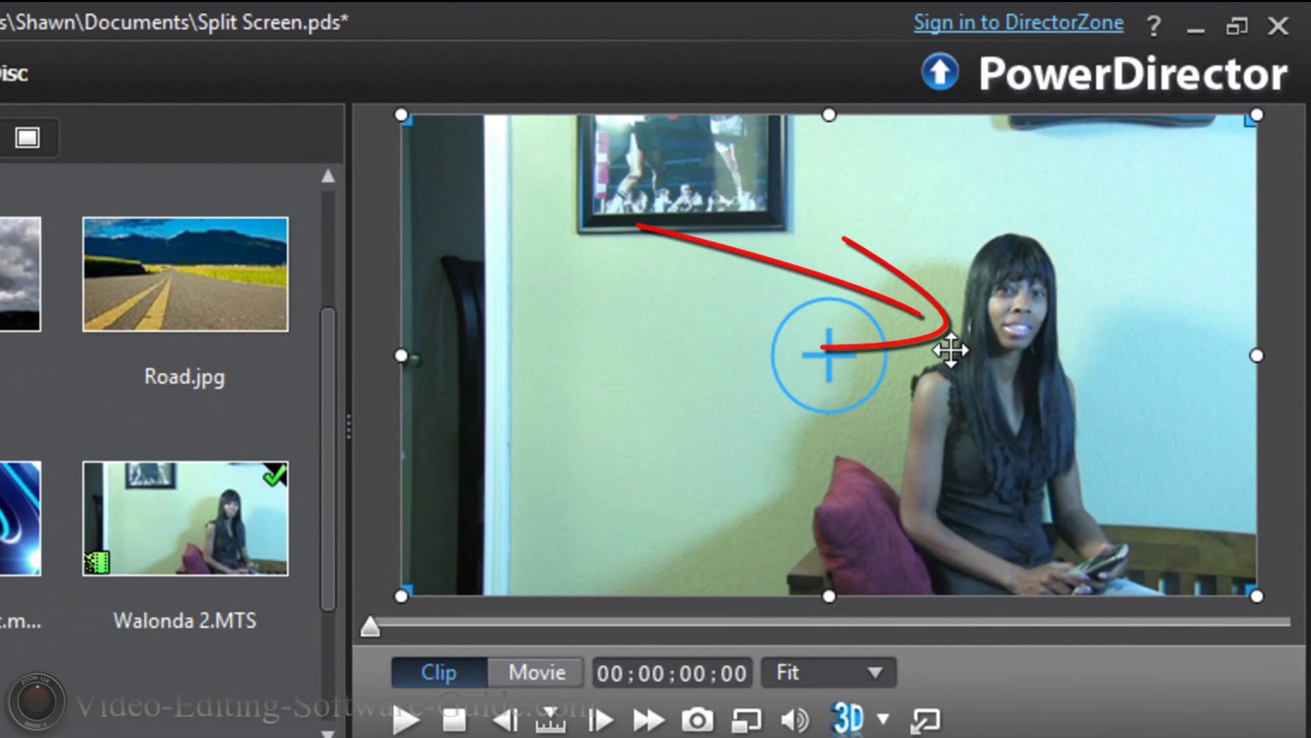
mouse_move(953, 347)
mouse_down()
mouse_move(771, 380)
mouse_move(669, 351)
mouse_move(563, 345)
mouse_up()
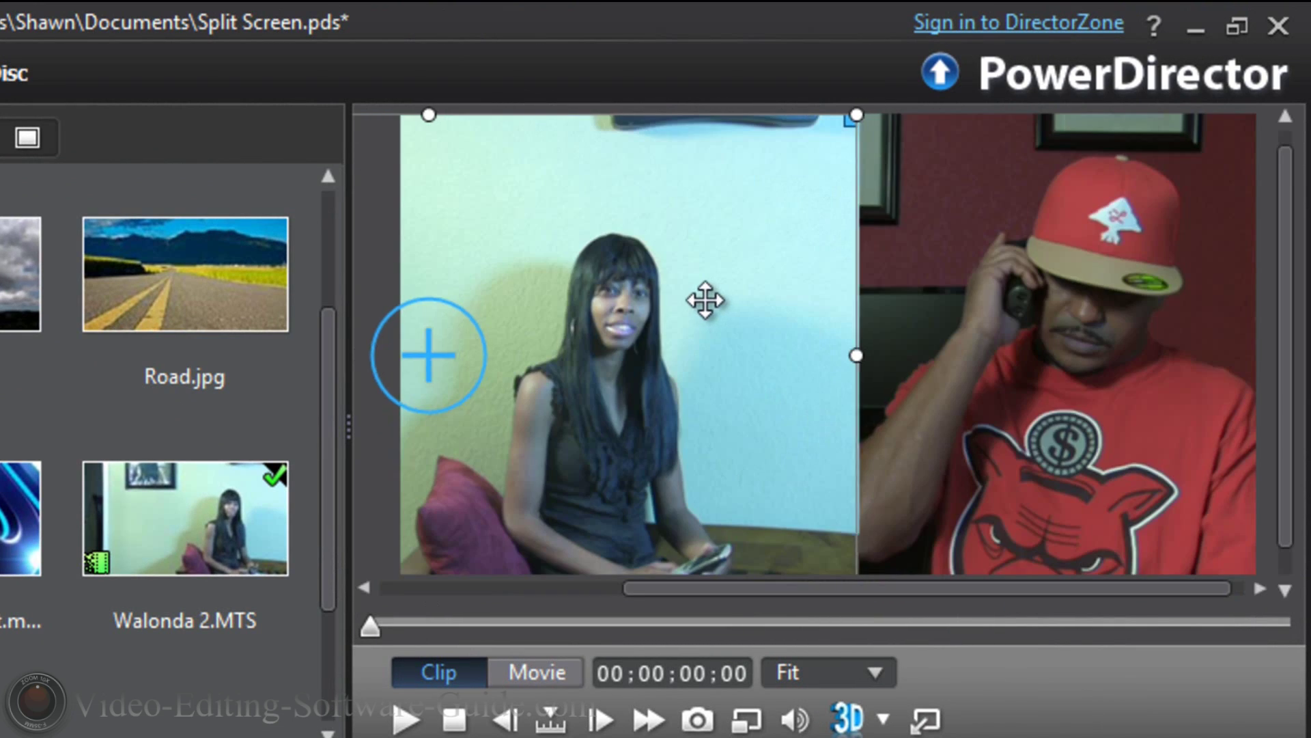
drag(705, 299, 682, 307)
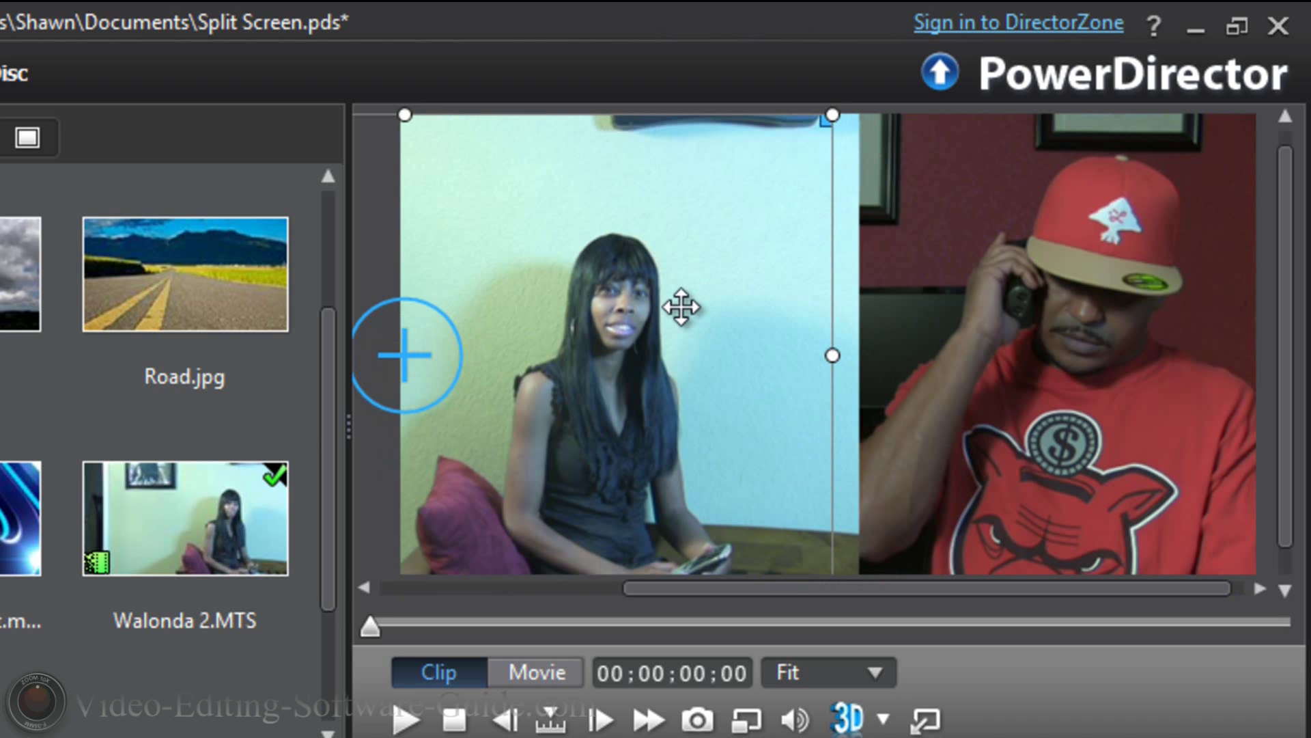
drag(681, 307, 678, 310)
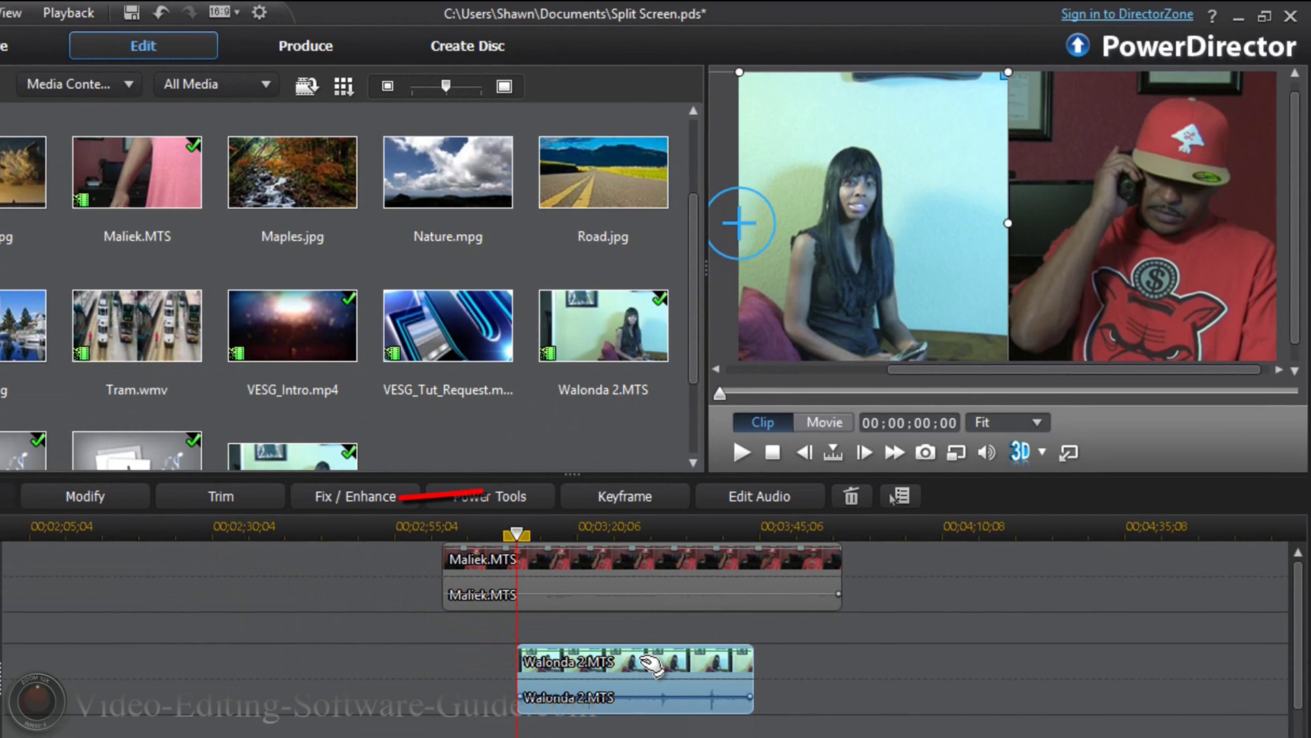
Step: In PiP Designer, enable a white border of size 5 on the Walonda 2.MTS clip
mouse_move(310, 413)
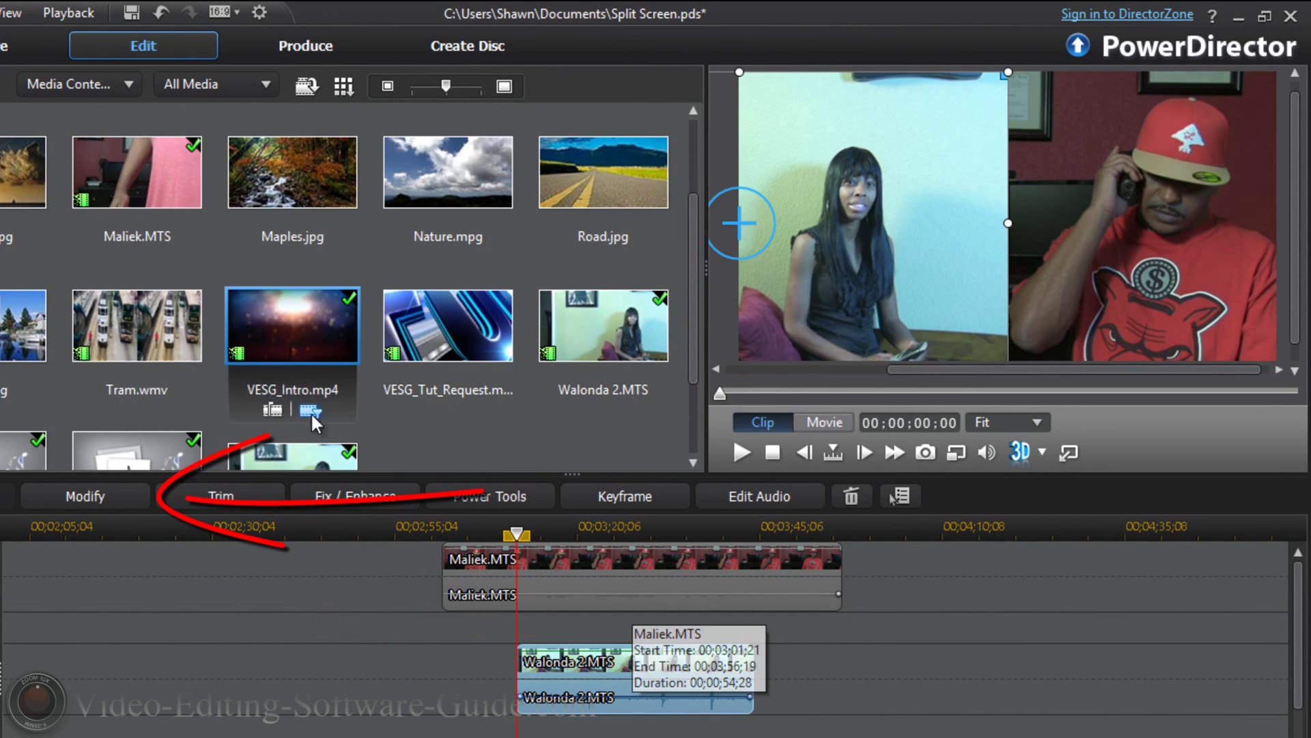
click(71, 490)
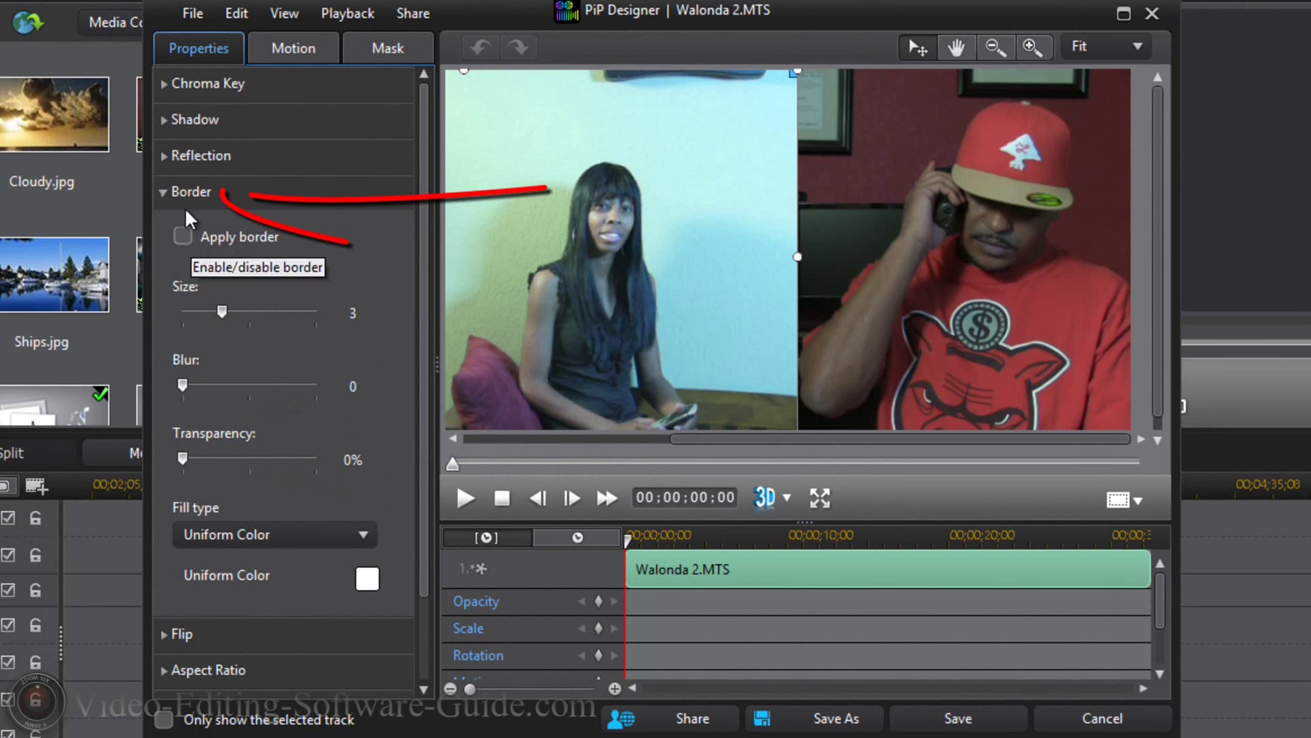
click(176, 191)
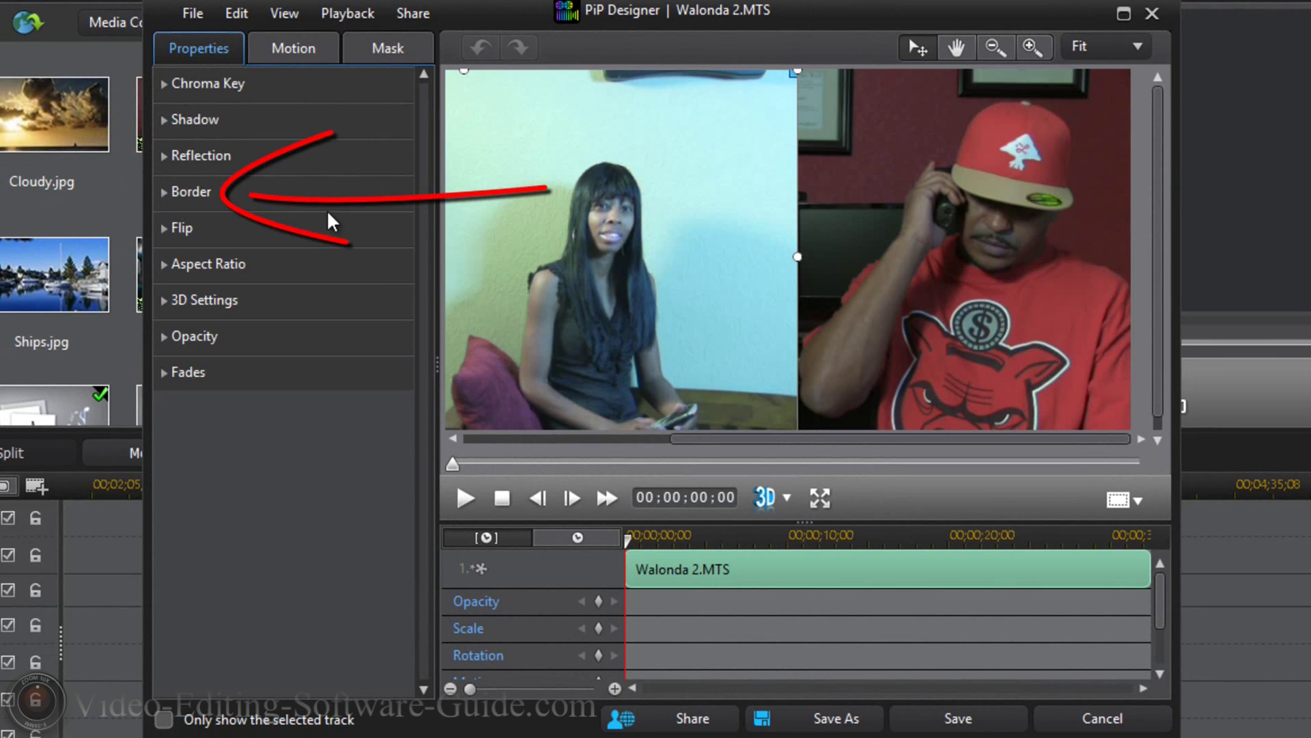
click(171, 192)
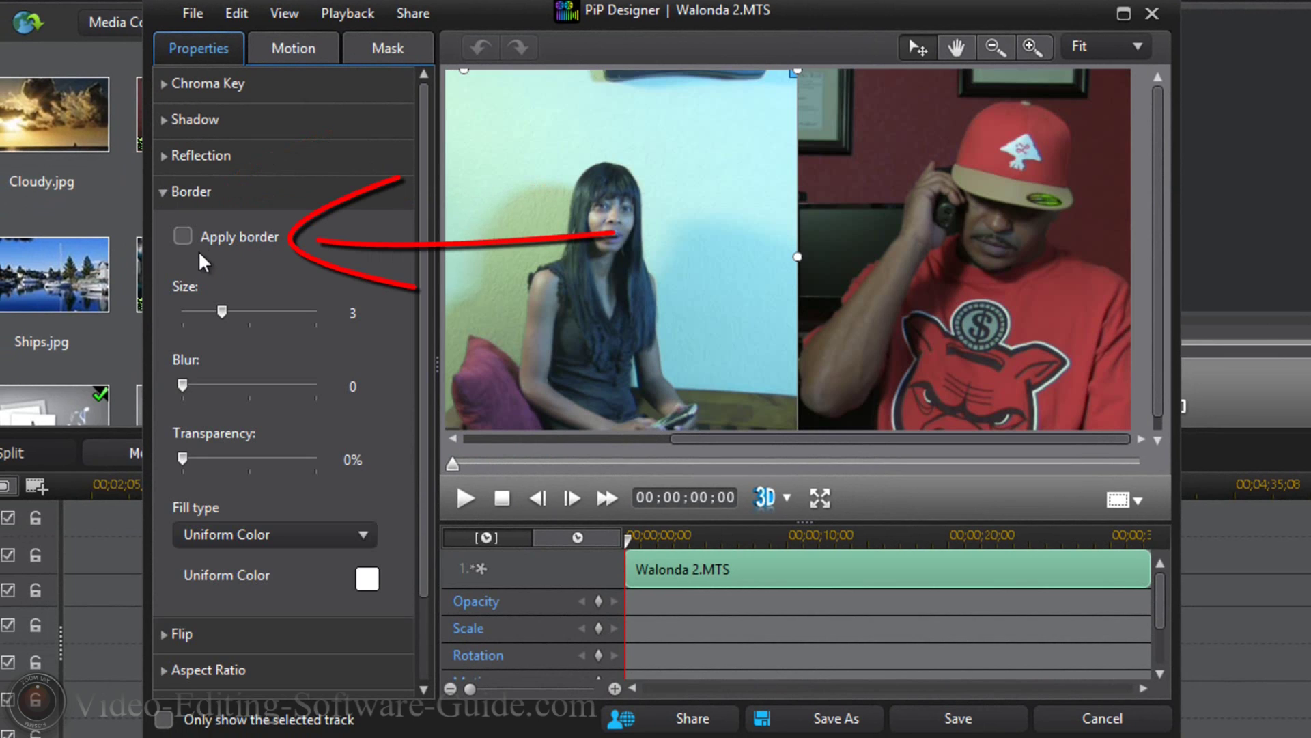
click(183, 235)
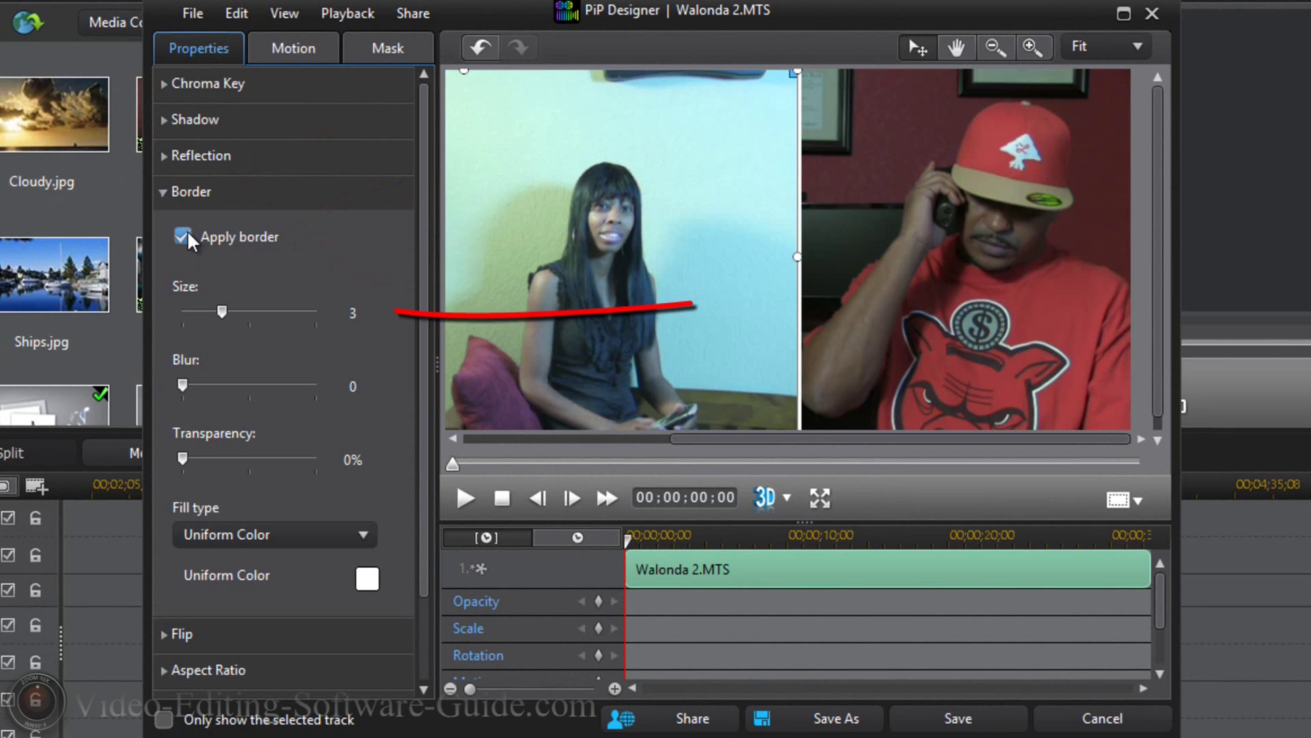
click(258, 311)
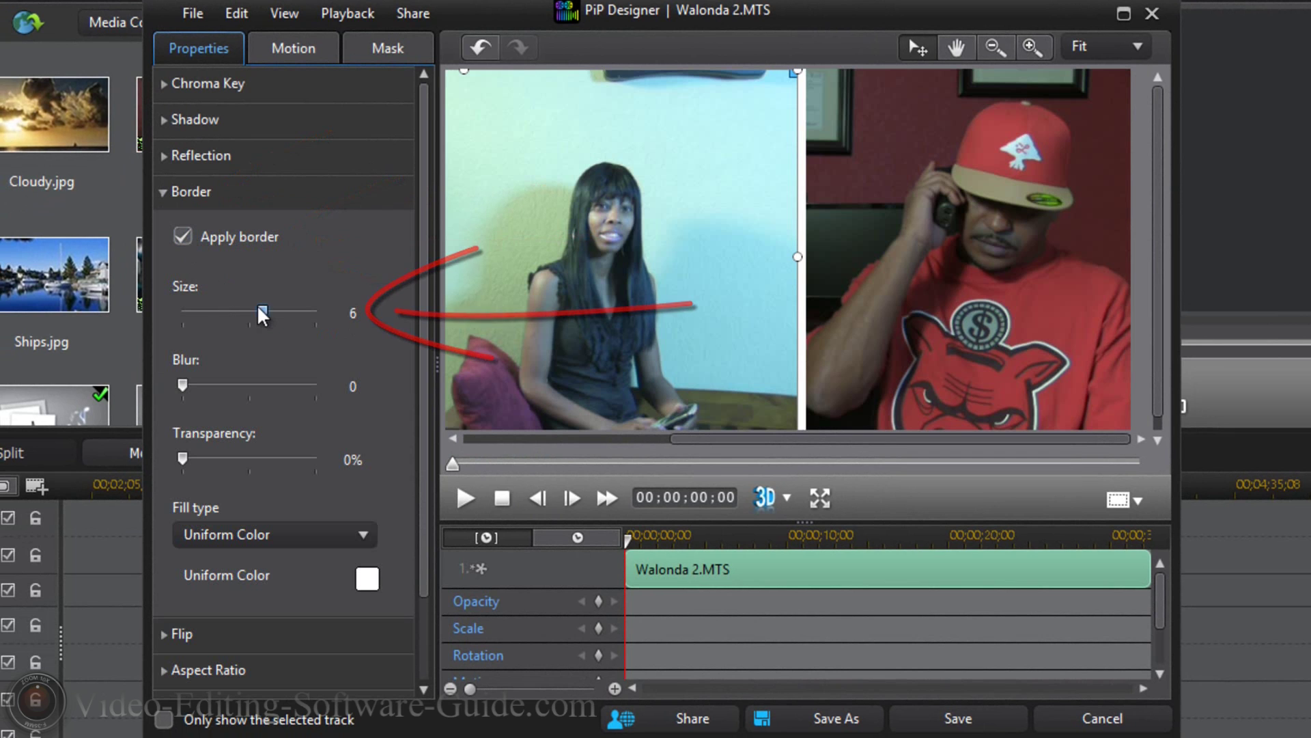
click(252, 312)
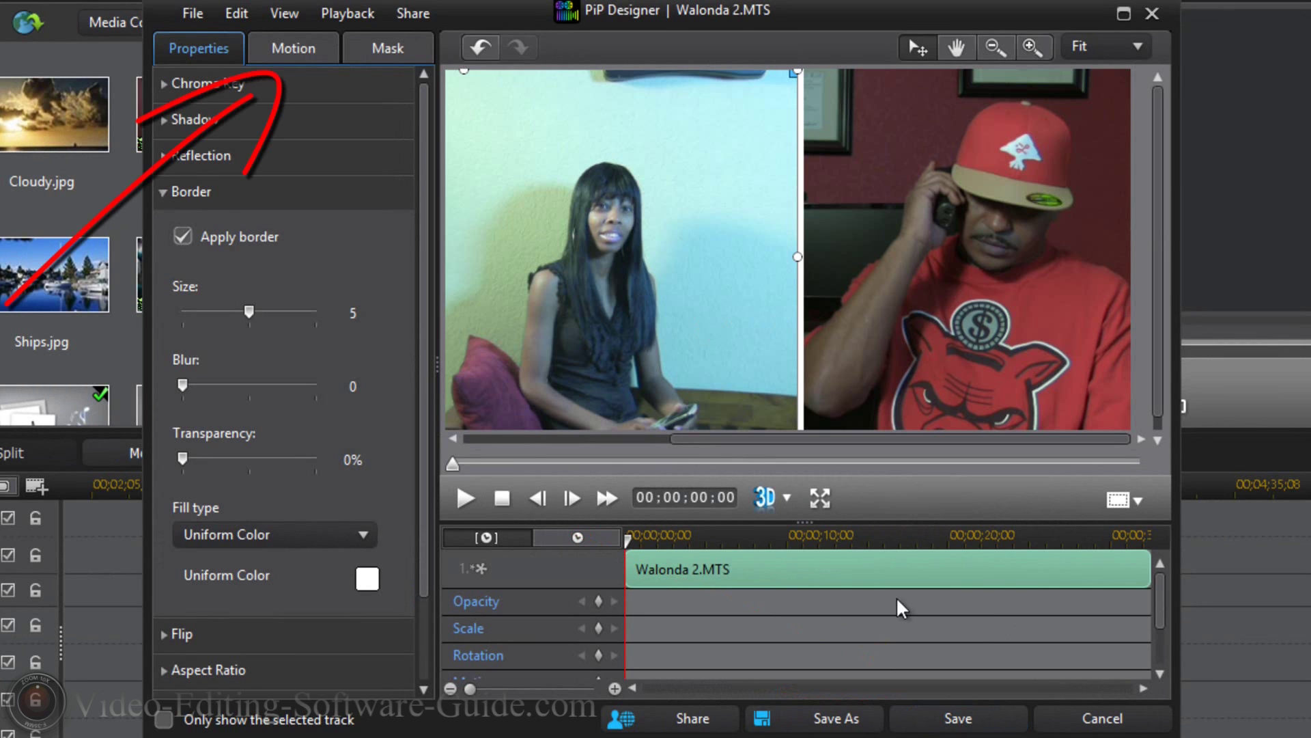
Step: Apply the straight horizontal left-to-right motion path preset to Walonda 2.MTS
click(296, 47)
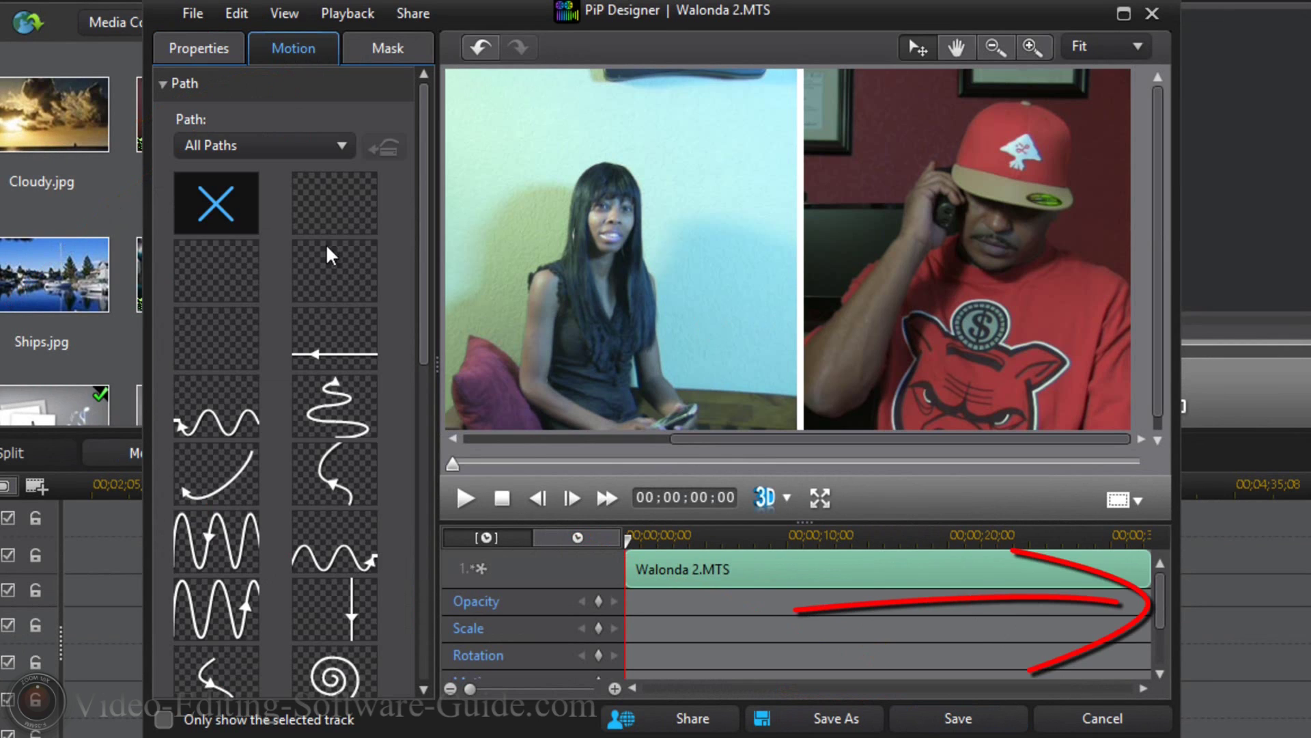
drag(1163, 599, 1170, 657)
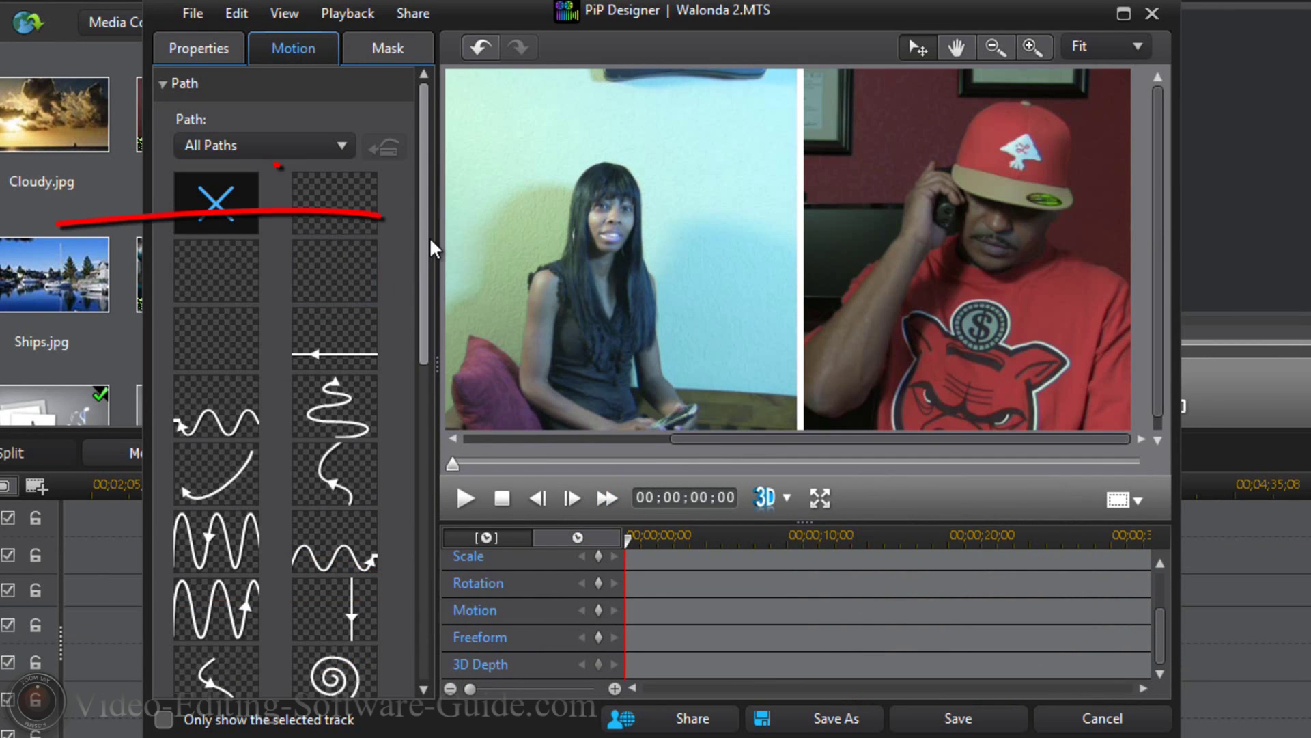
drag(429, 236, 417, 468)
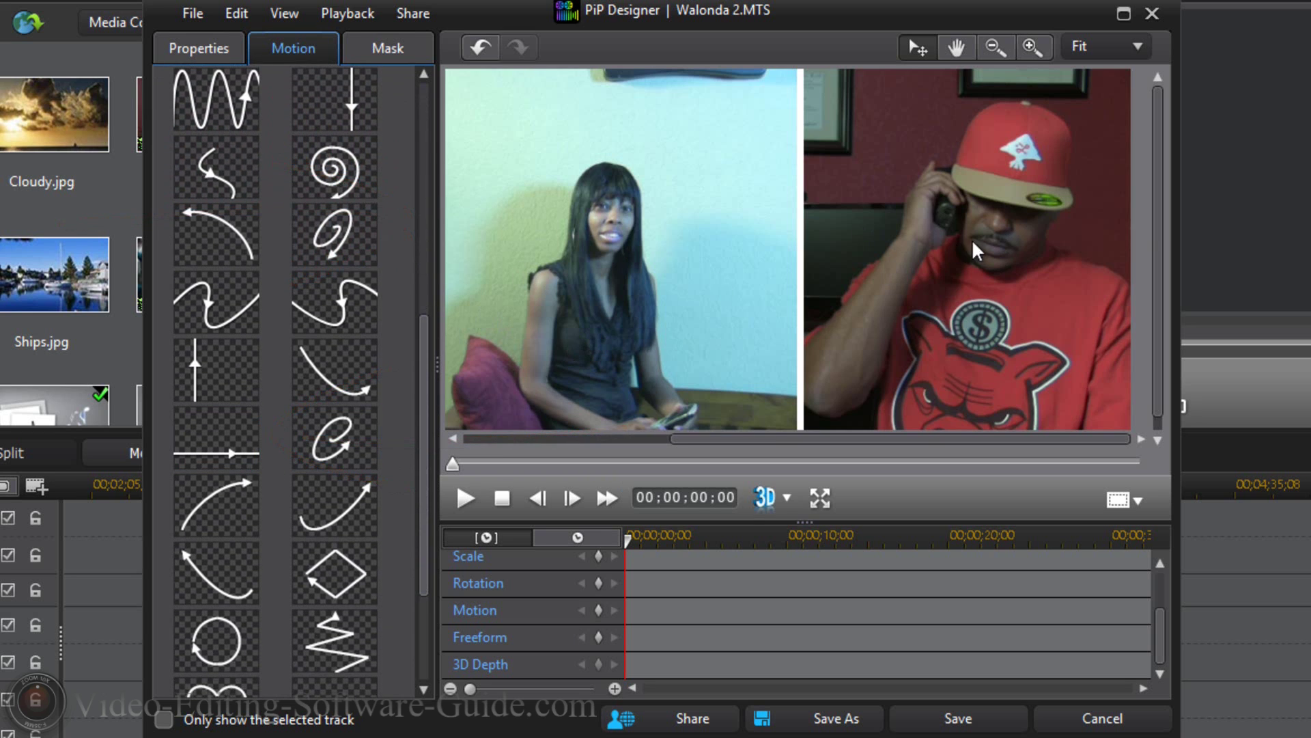
drag(423, 418, 428, 387)
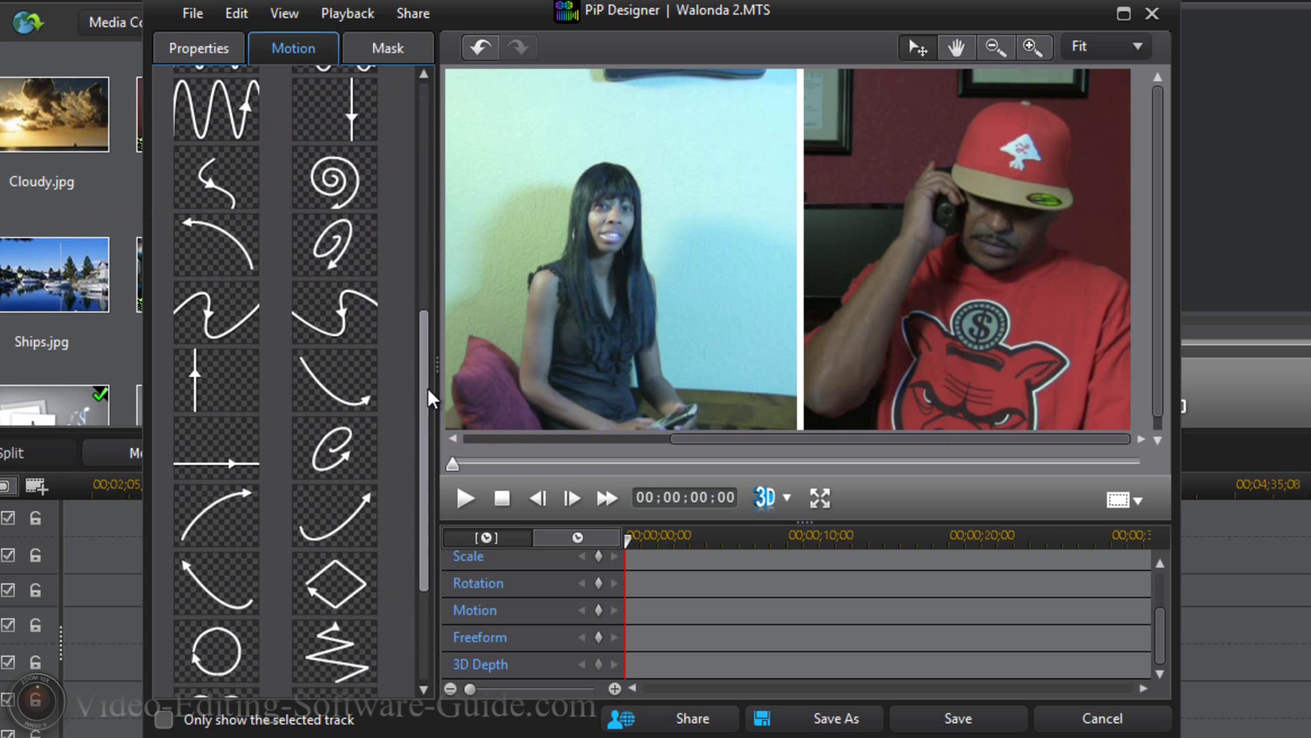
click(214, 463)
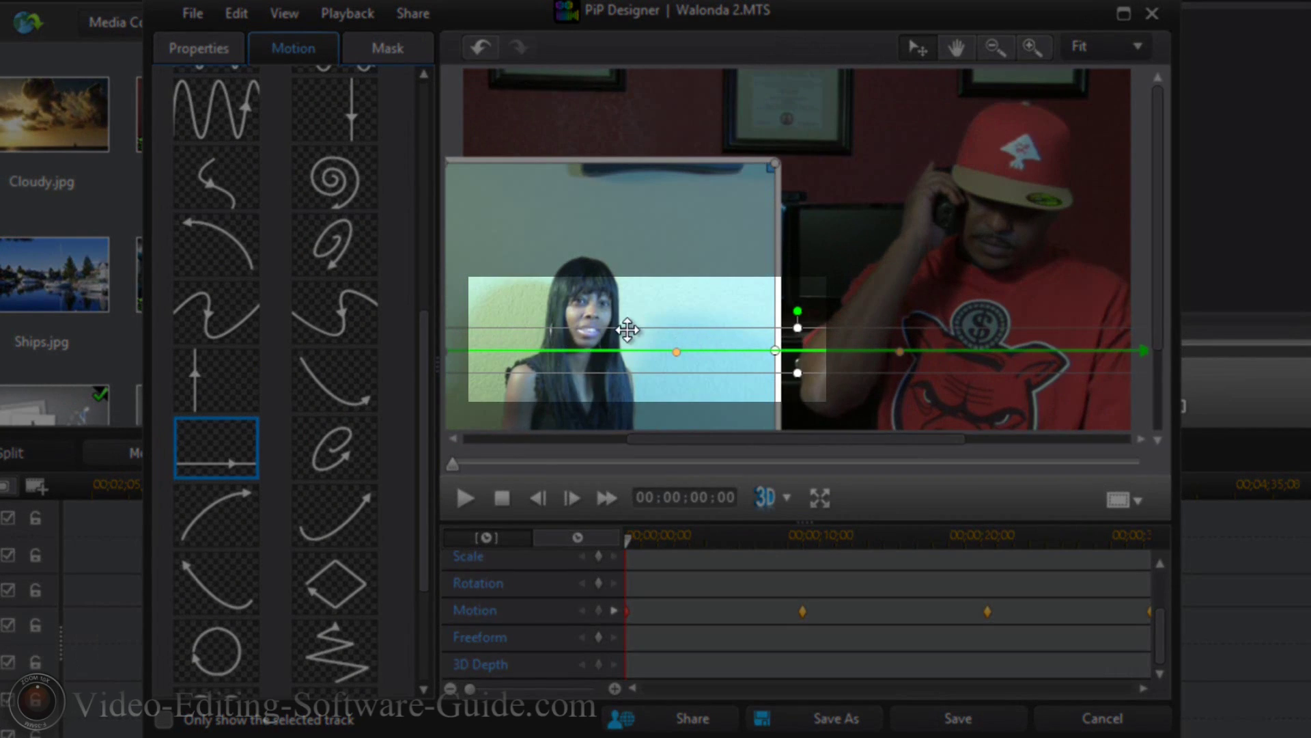
Step: Shift the clip's motion path up and left, then select the Motion keyframe at 00;00;10;29
drag(656, 339, 616, 242)
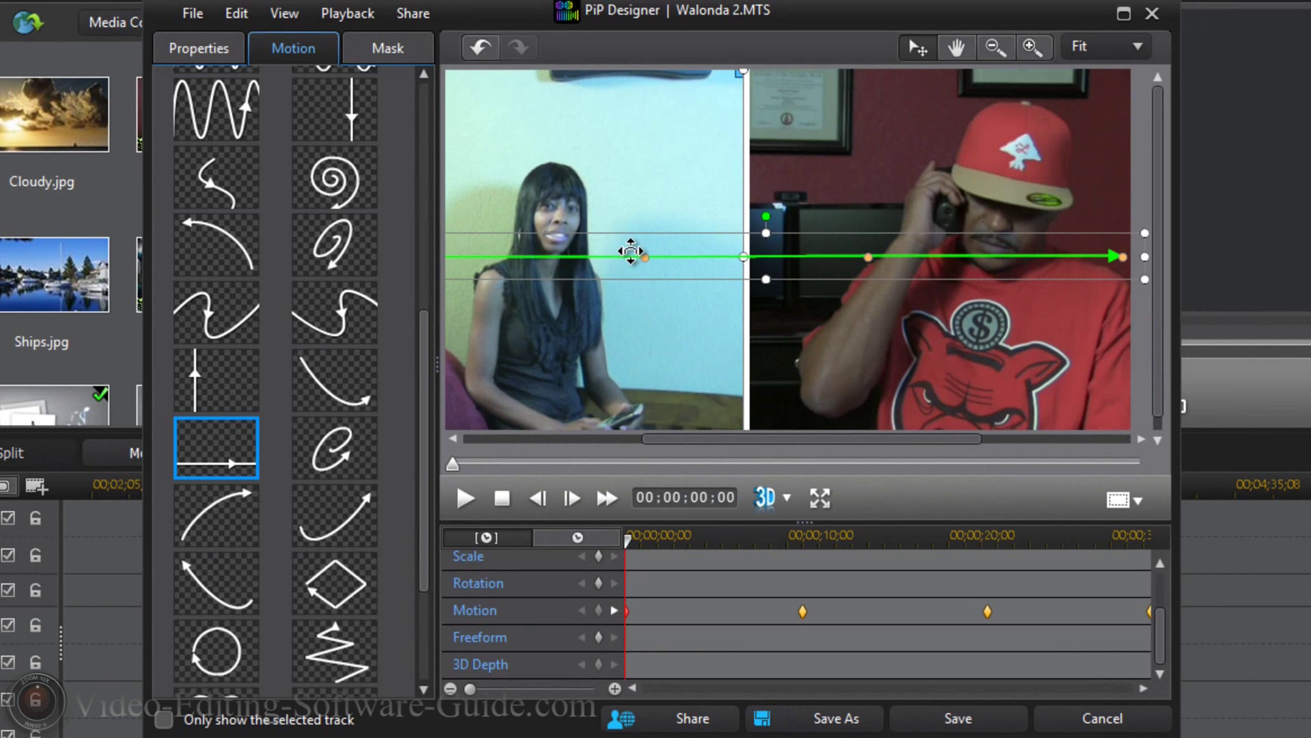
drag(604, 237, 300, 267)
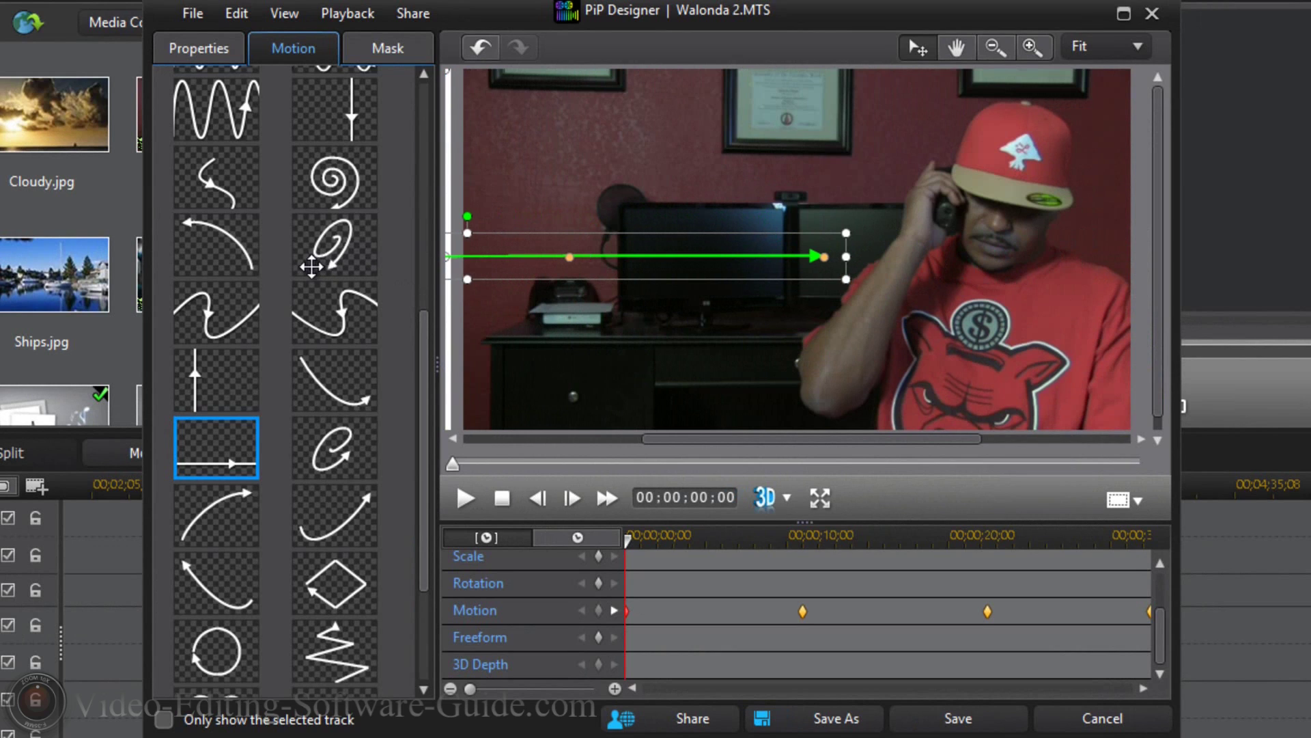
click(803, 611)
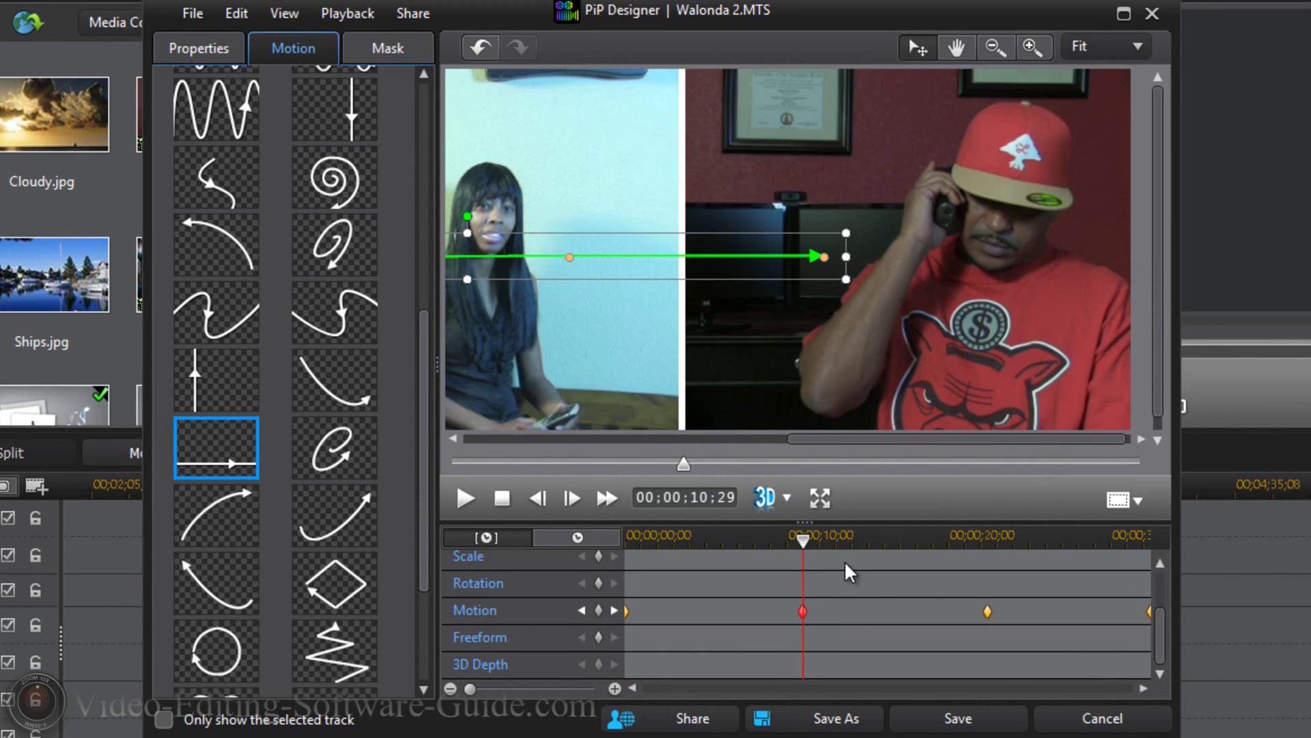
right_click(803, 613)
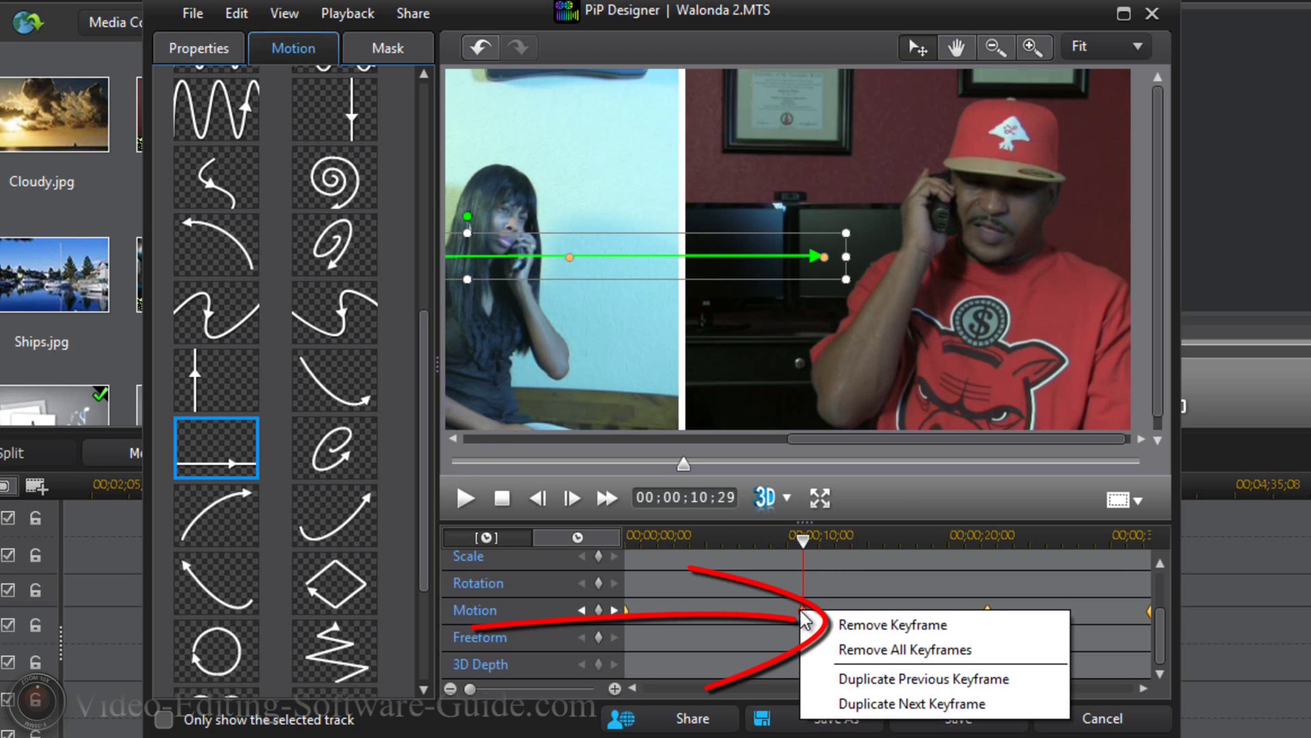
Step: Remove the 10-second keyframe and move the 22-second keyframe to about 06;02, holding the clip left
click(868, 621)
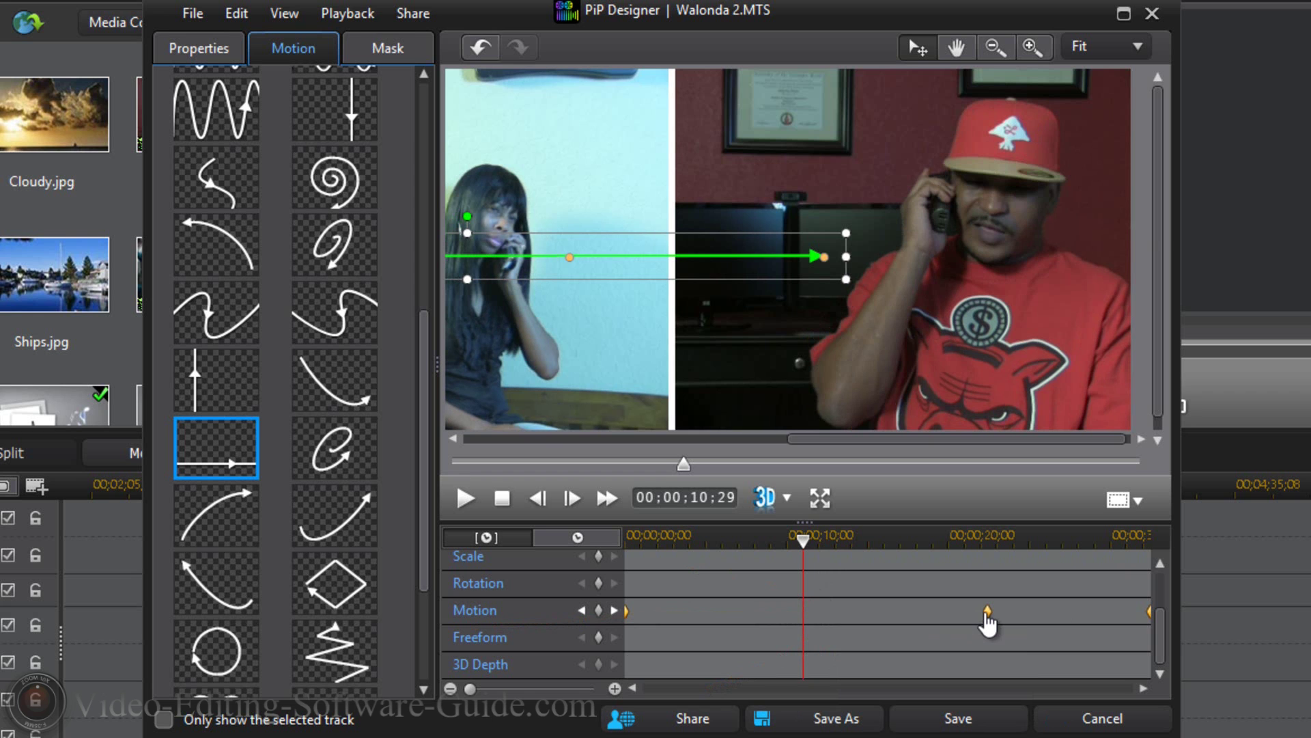
click(987, 612)
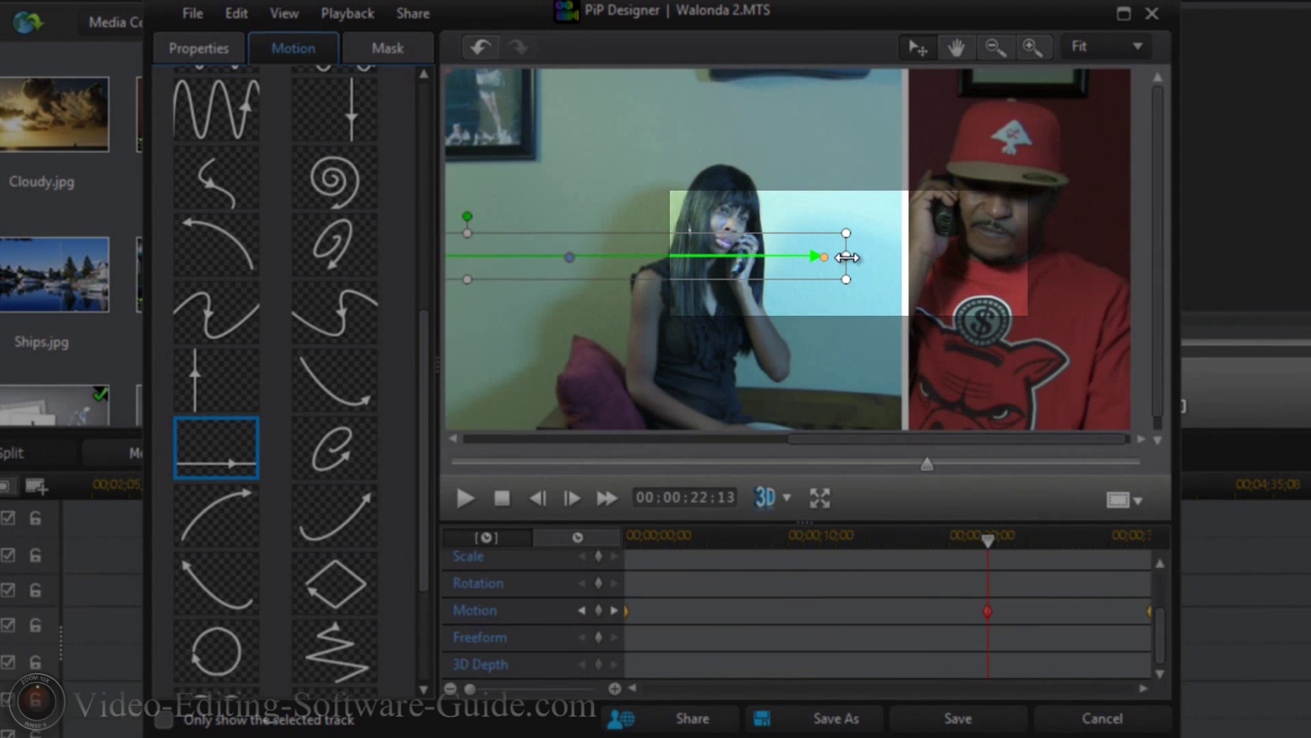
drag(847, 256, 666, 299)
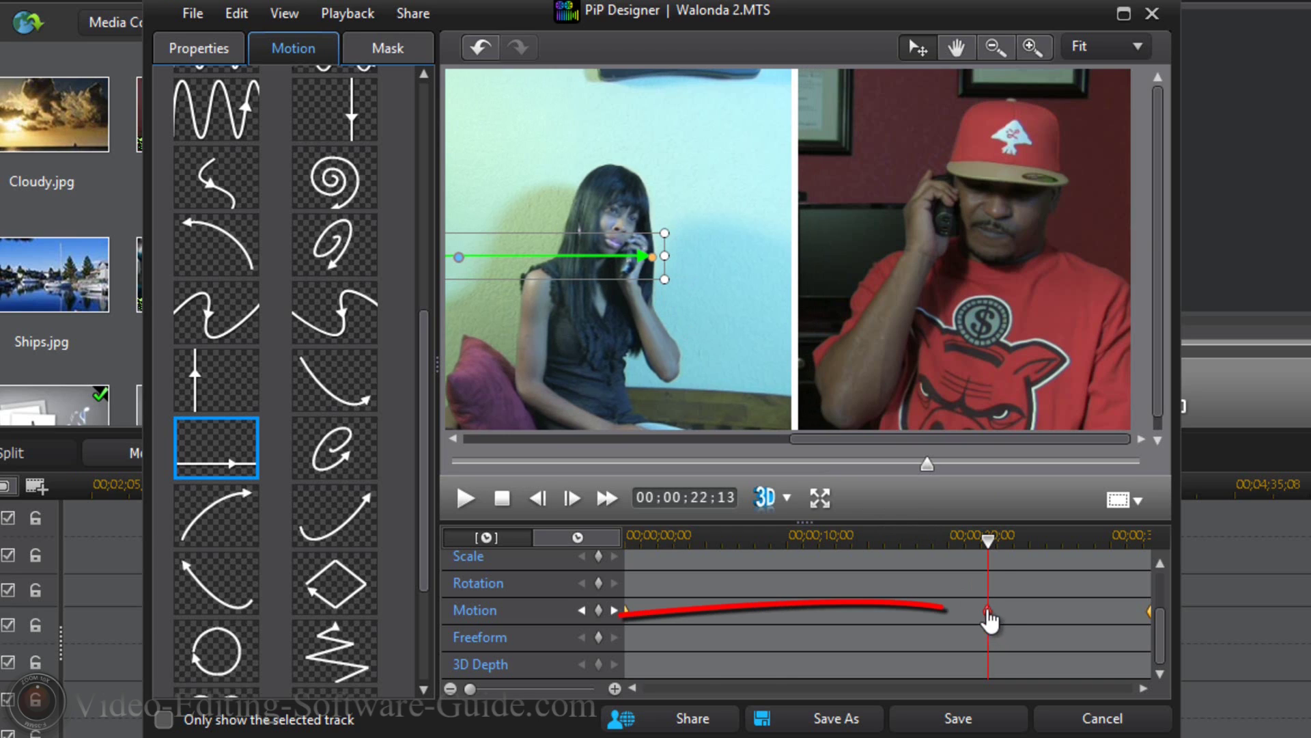
drag(987, 611, 713, 618)
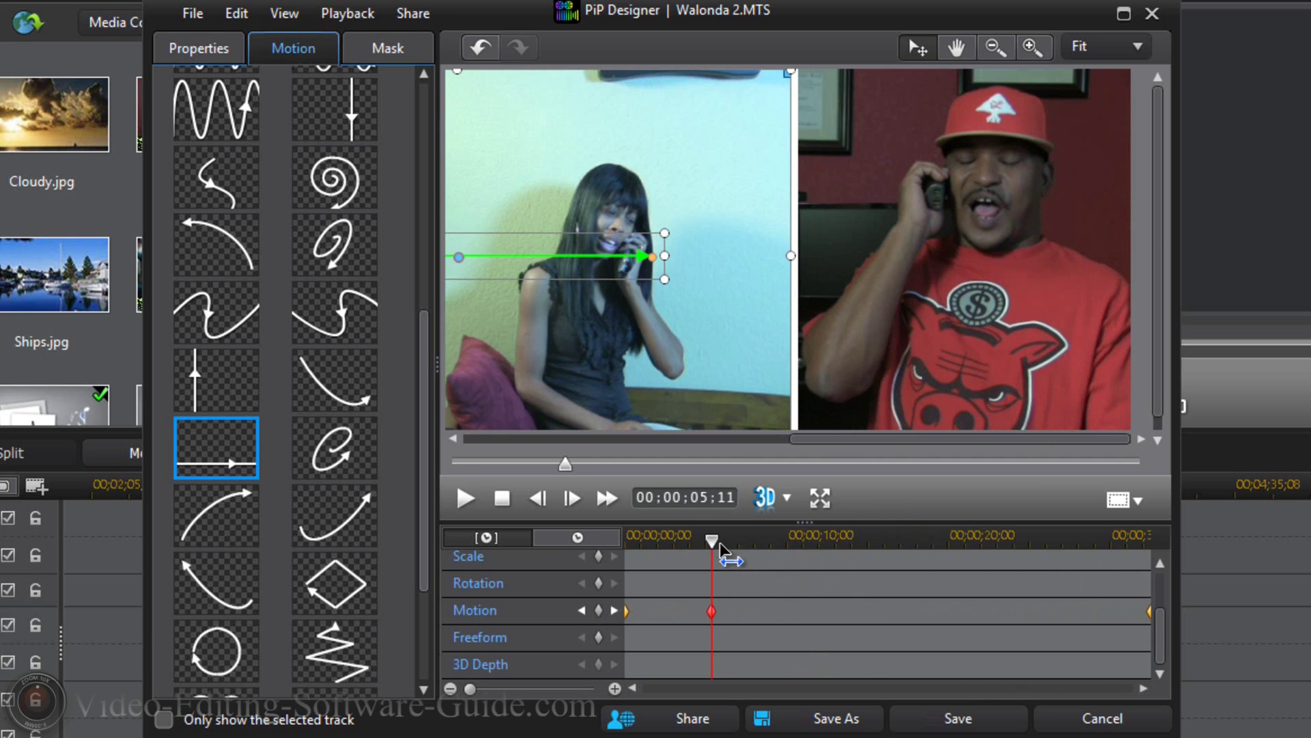
mouse_move(712, 540)
mouse_down()
mouse_move(608, 557)
mouse_move(646, 539)
mouse_move(710, 544)
mouse_move(1171, 600)
mouse_move(696, 605)
mouse_move(842, 626)
mouse_move(1001, 632)
mouse_move(1054, 619)
mouse_up()
Step: Add a Motion keyframe at 26;15 that duplicates the previous keyframe's left-half position
double_click(708, 604)
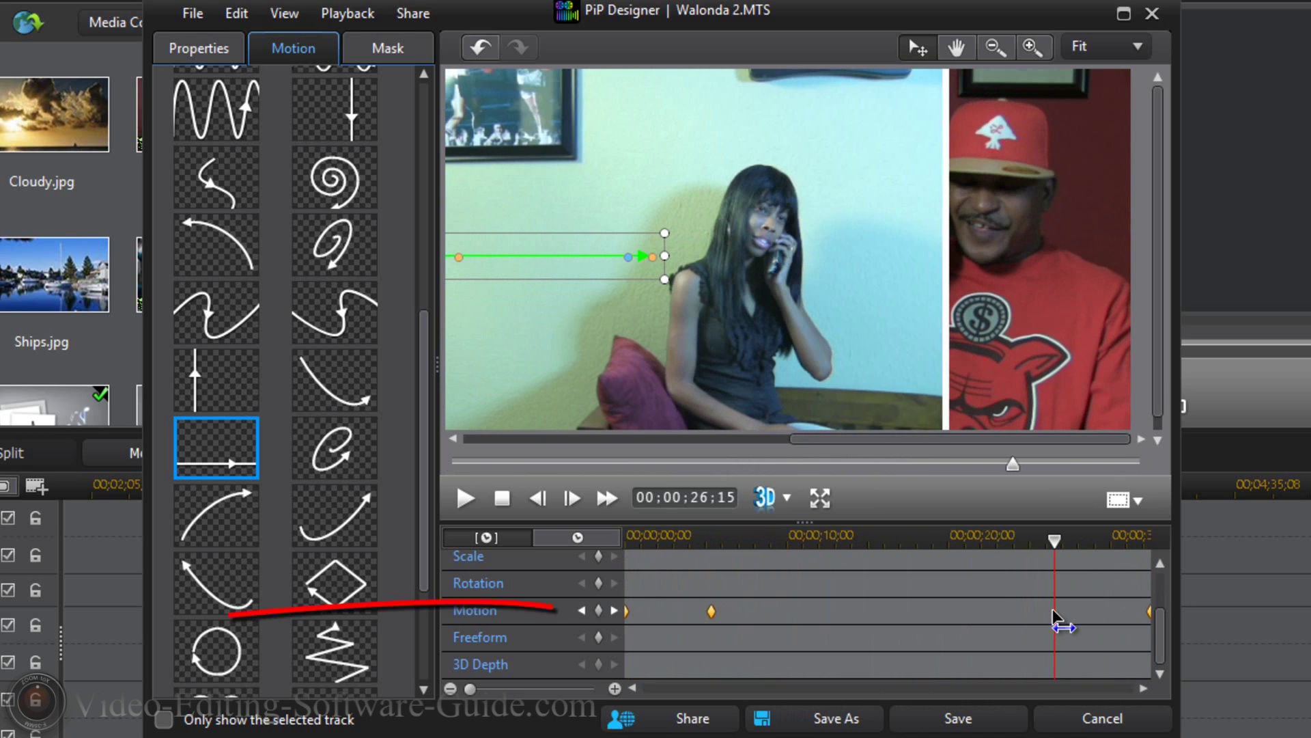
click(599, 610)
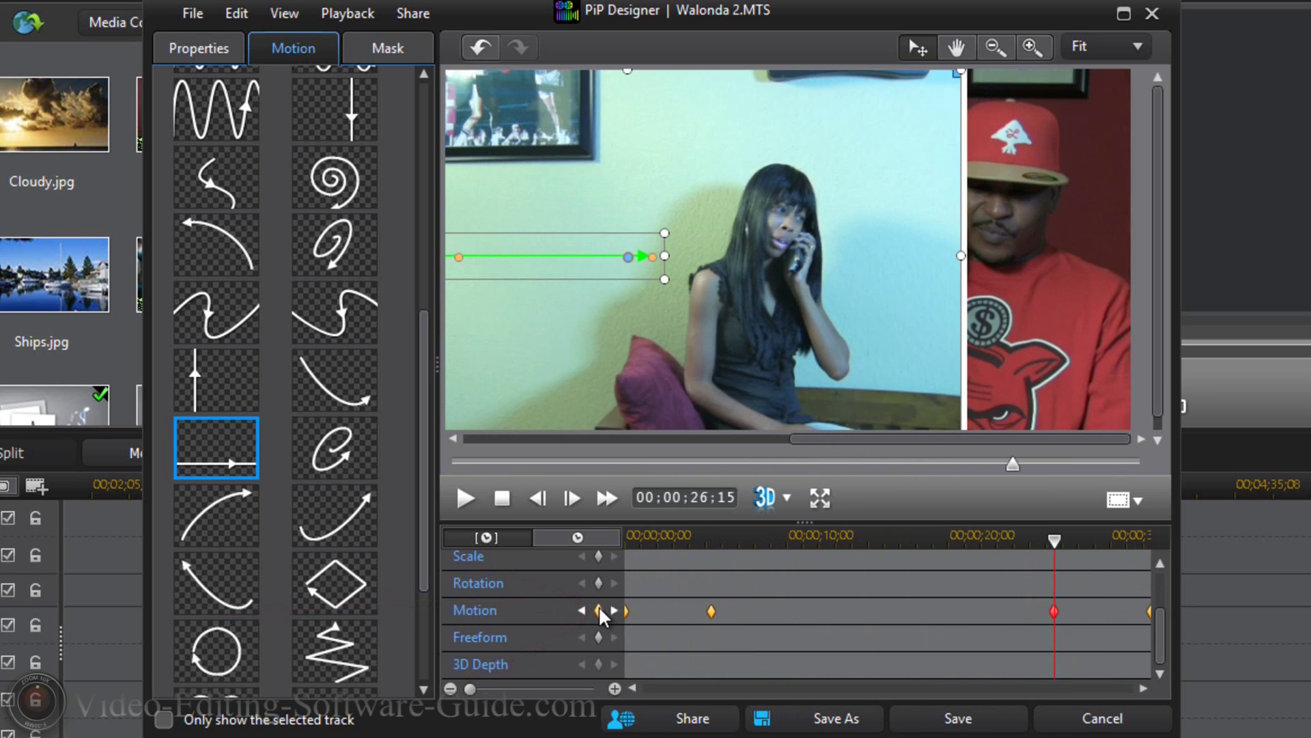
right_click(1054, 614)
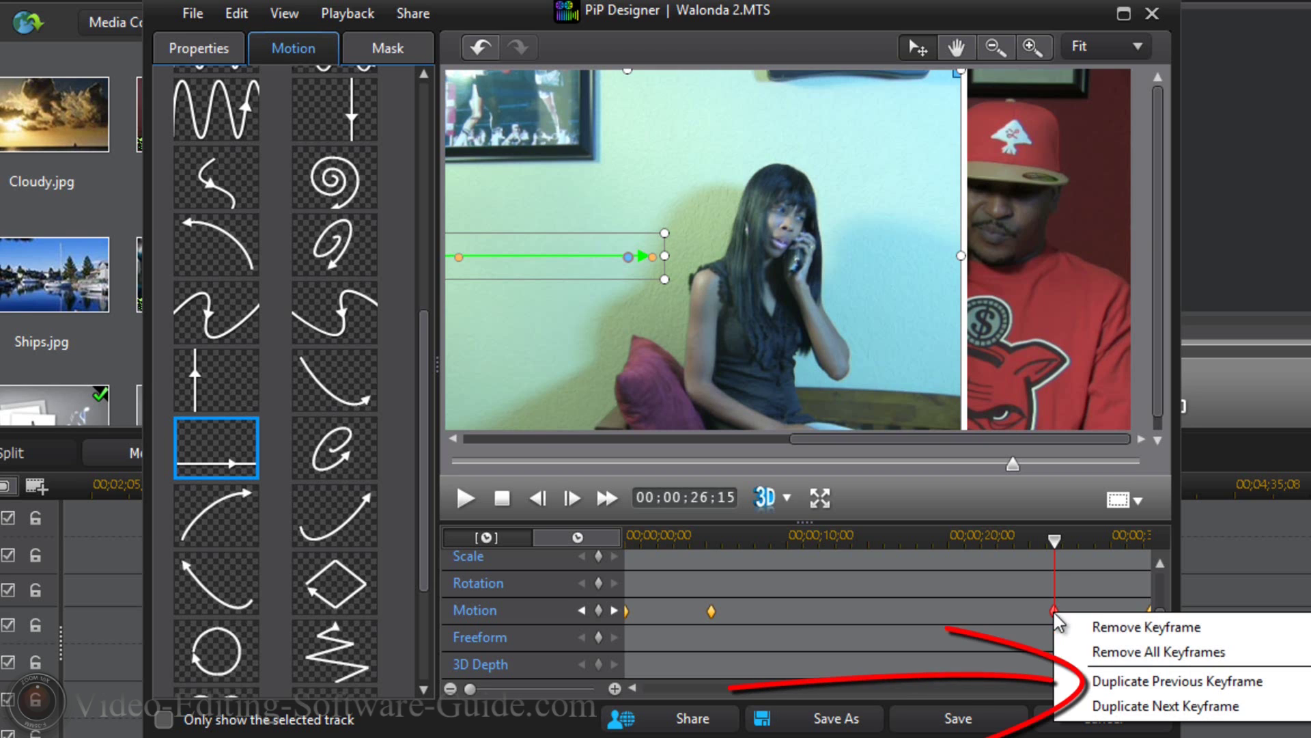
click(1139, 683)
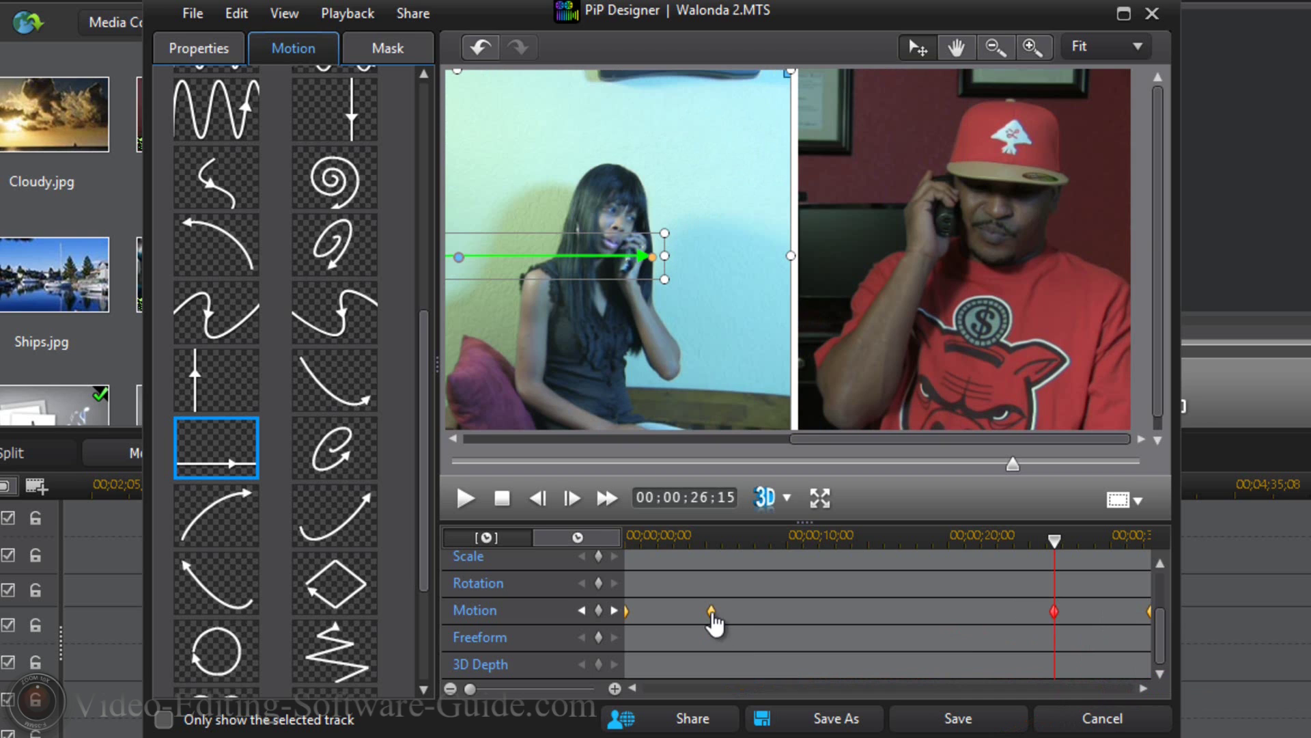
drag(1049, 535, 1155, 596)
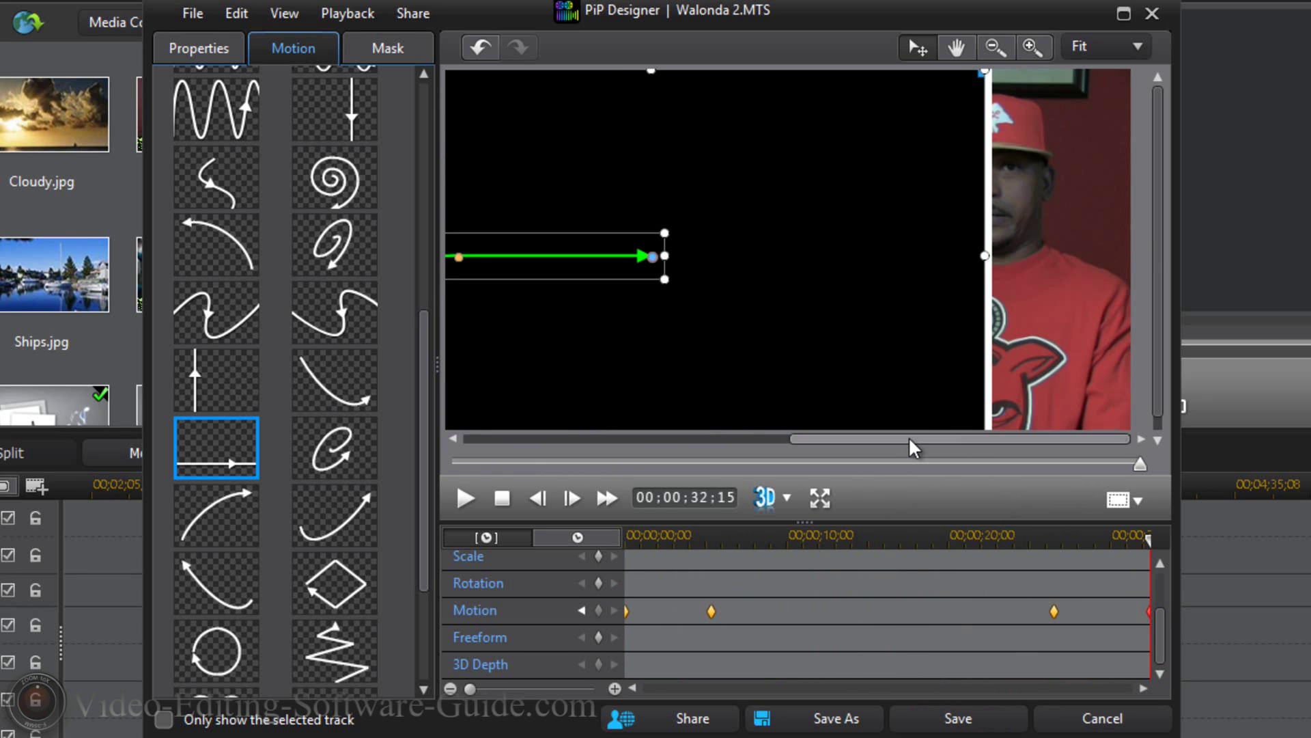
drag(909, 436, 821, 408)
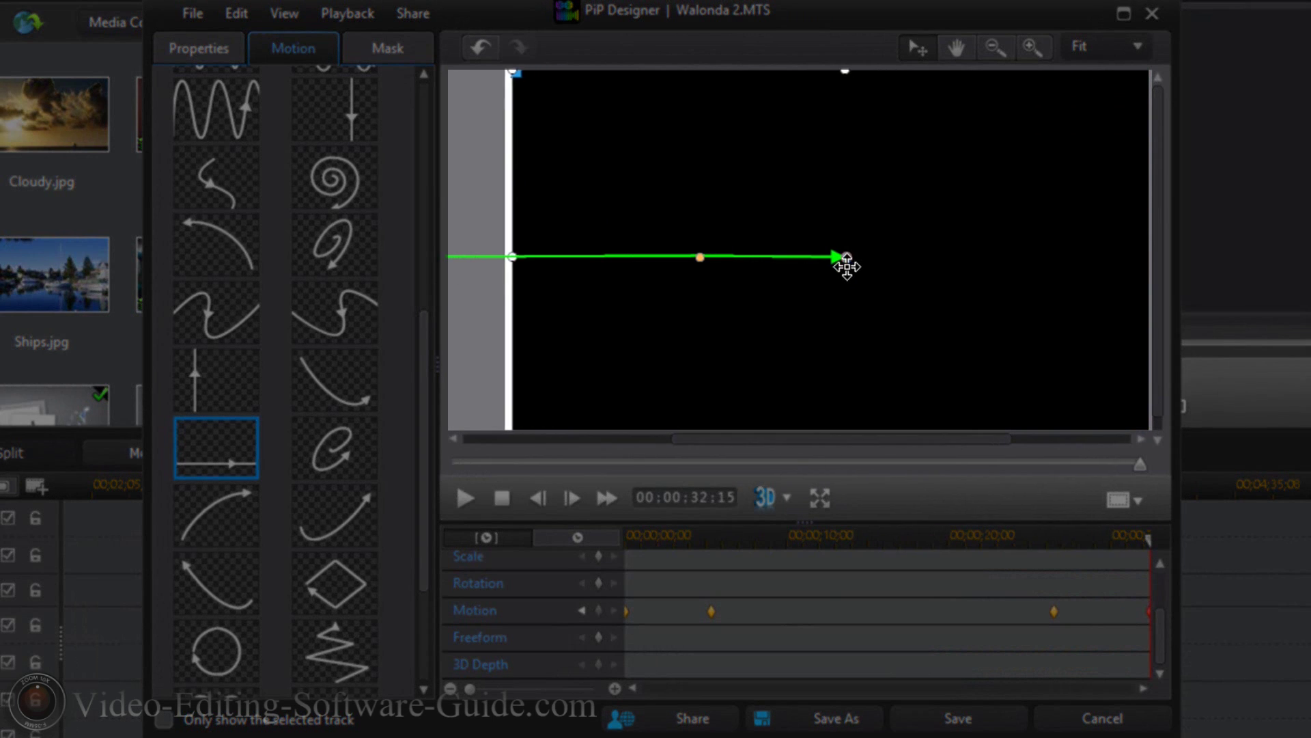
Step: Drag the final keyframe's end point left so the clip exits fully off-screen
drag(847, 266, 359, 265)
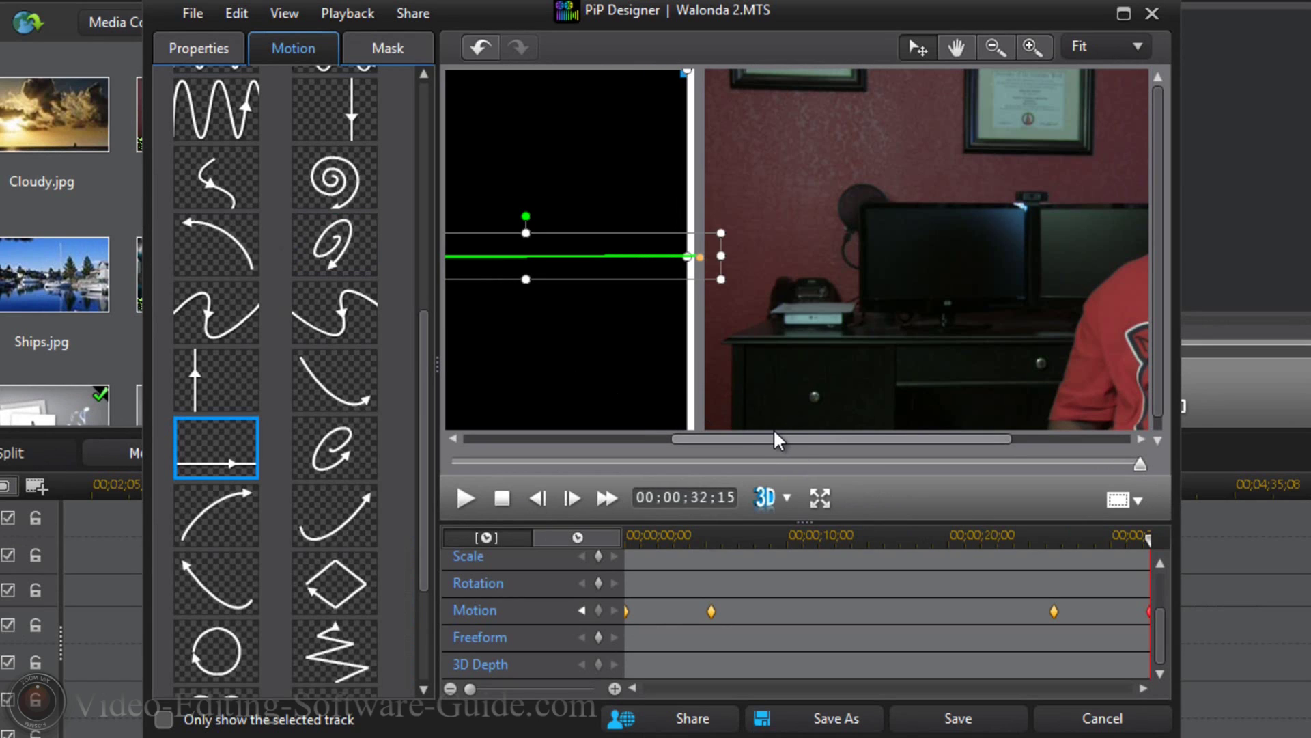
drag(764, 437, 735, 439)
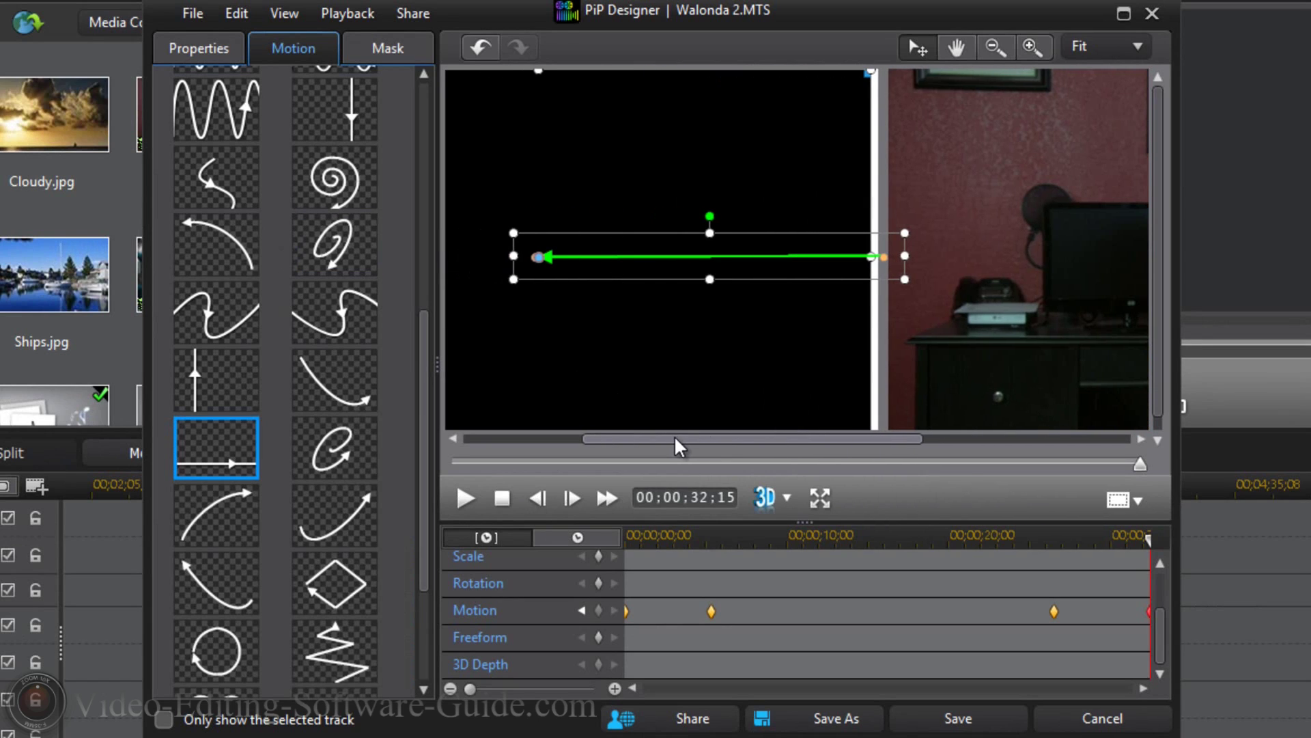
drag(679, 447, 898, 443)
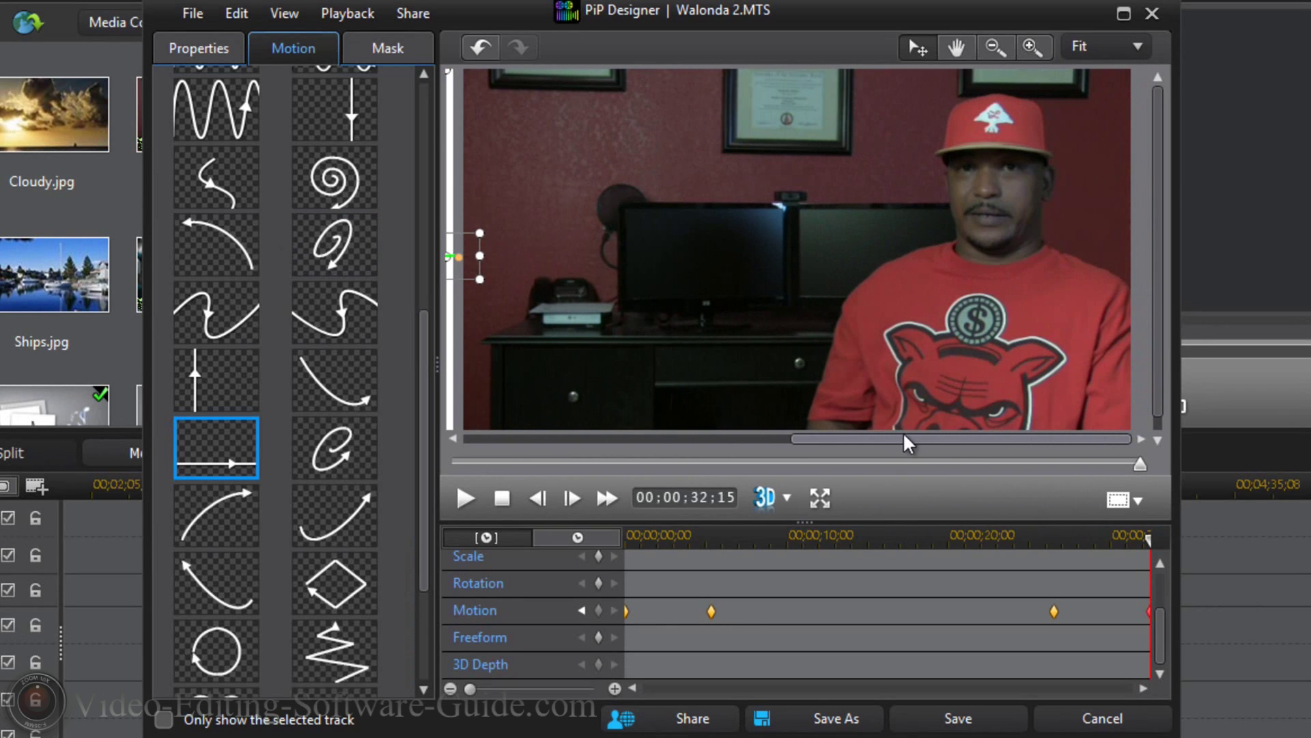
drag(1154, 546, 579, 561)
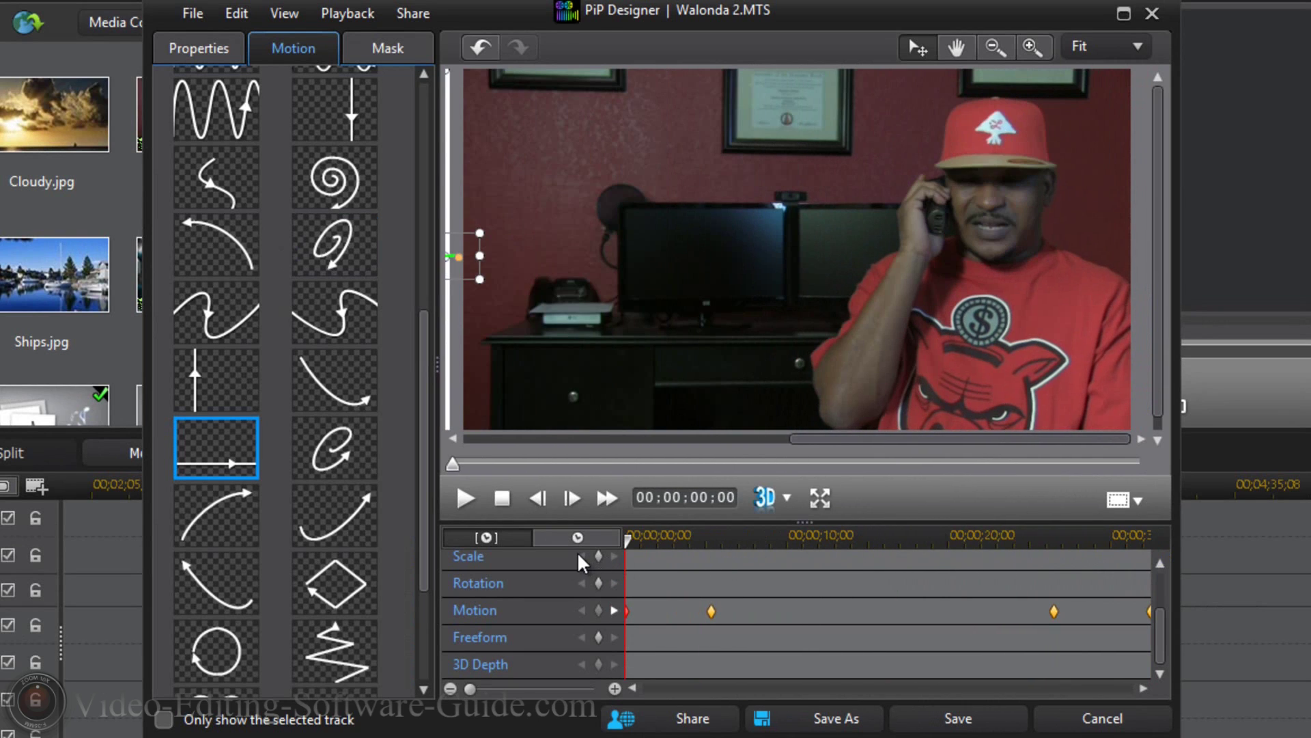
Step: Move the slide-in keyframe to 03;19 and the slide-out keyframe to 28;29
click(464, 497)
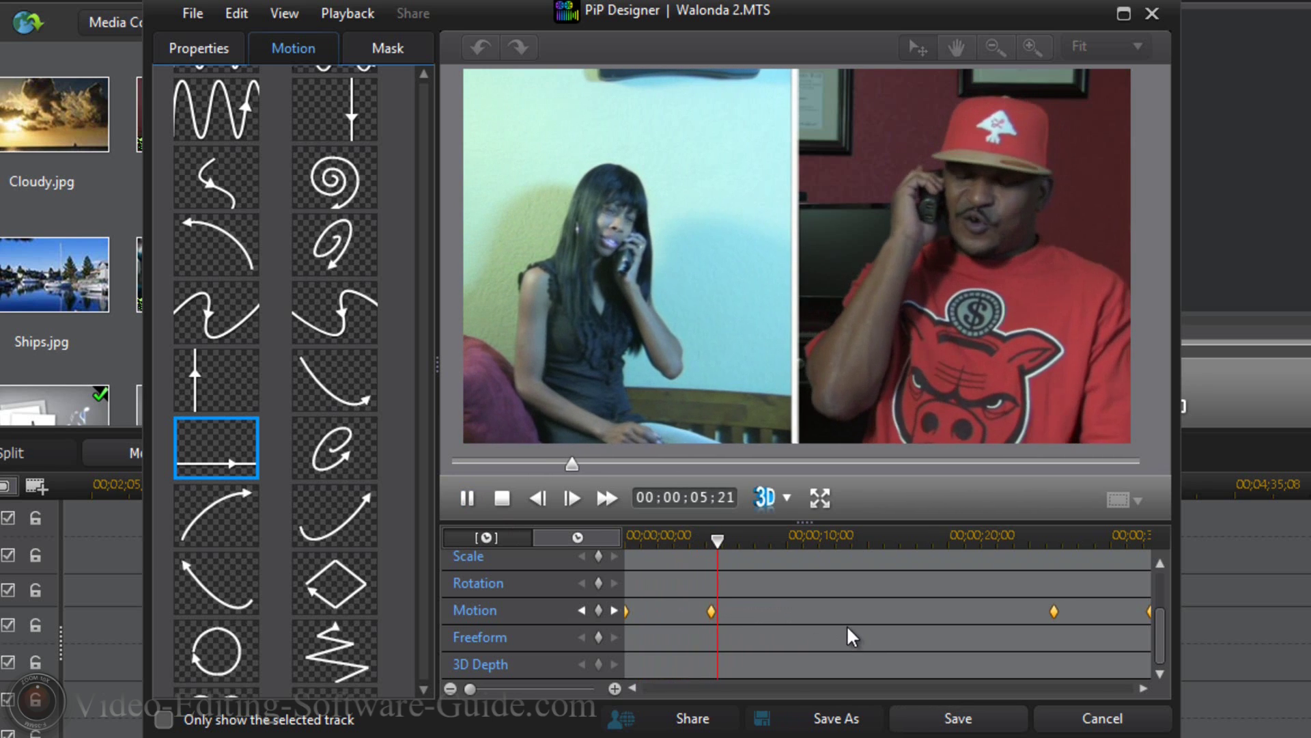
click(1015, 541)
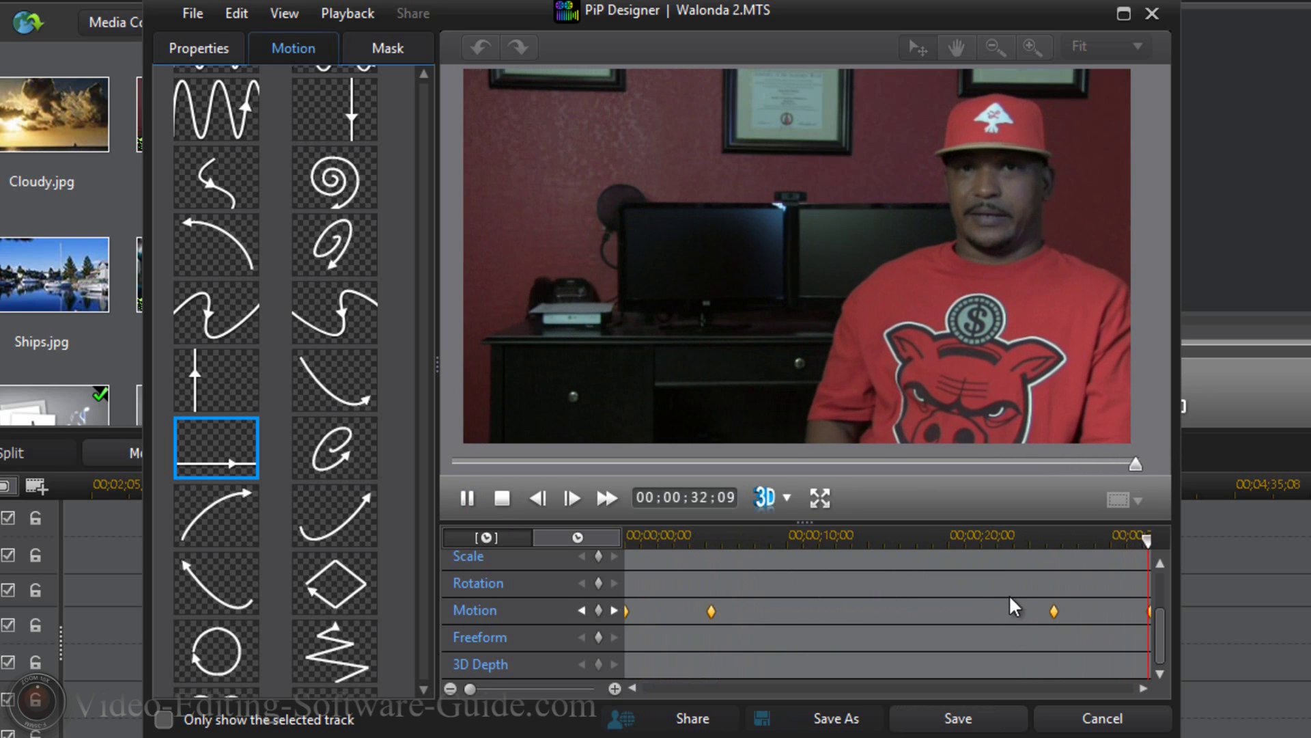
click(712, 610)
drag(715, 619, 686, 616)
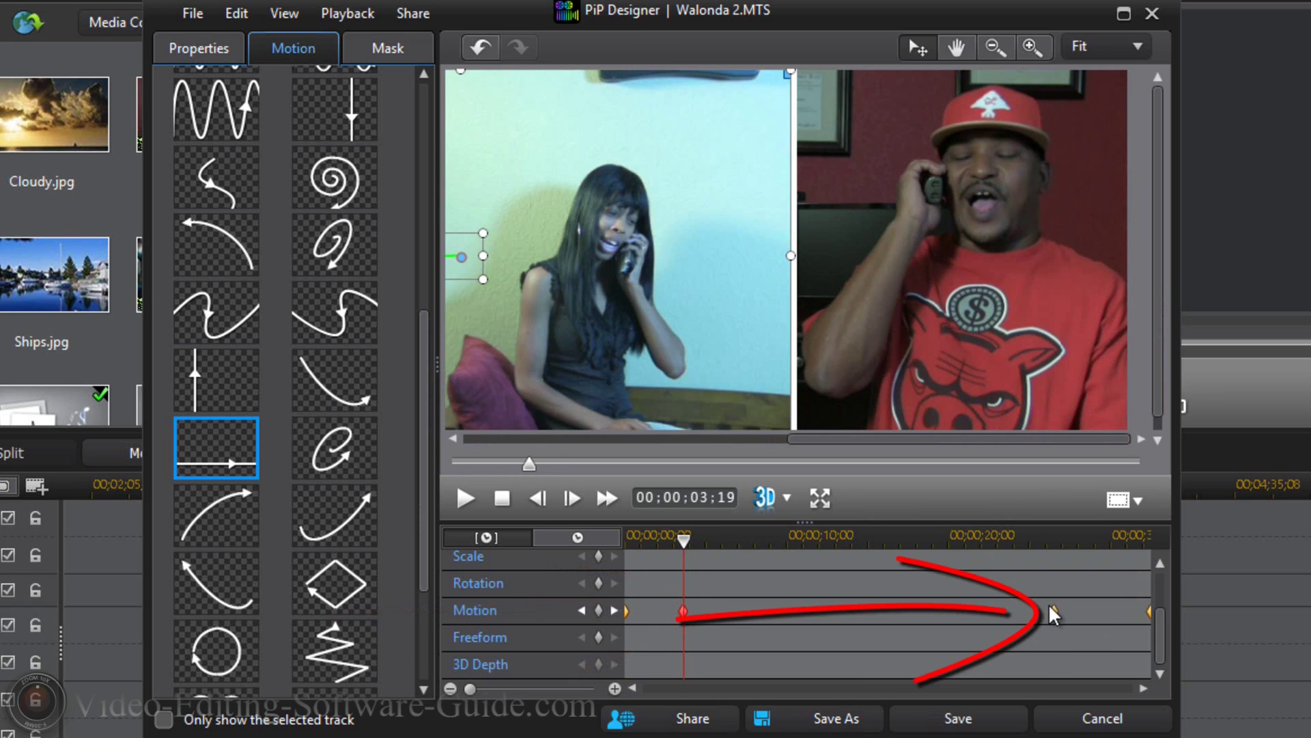
drag(1054, 616, 1096, 614)
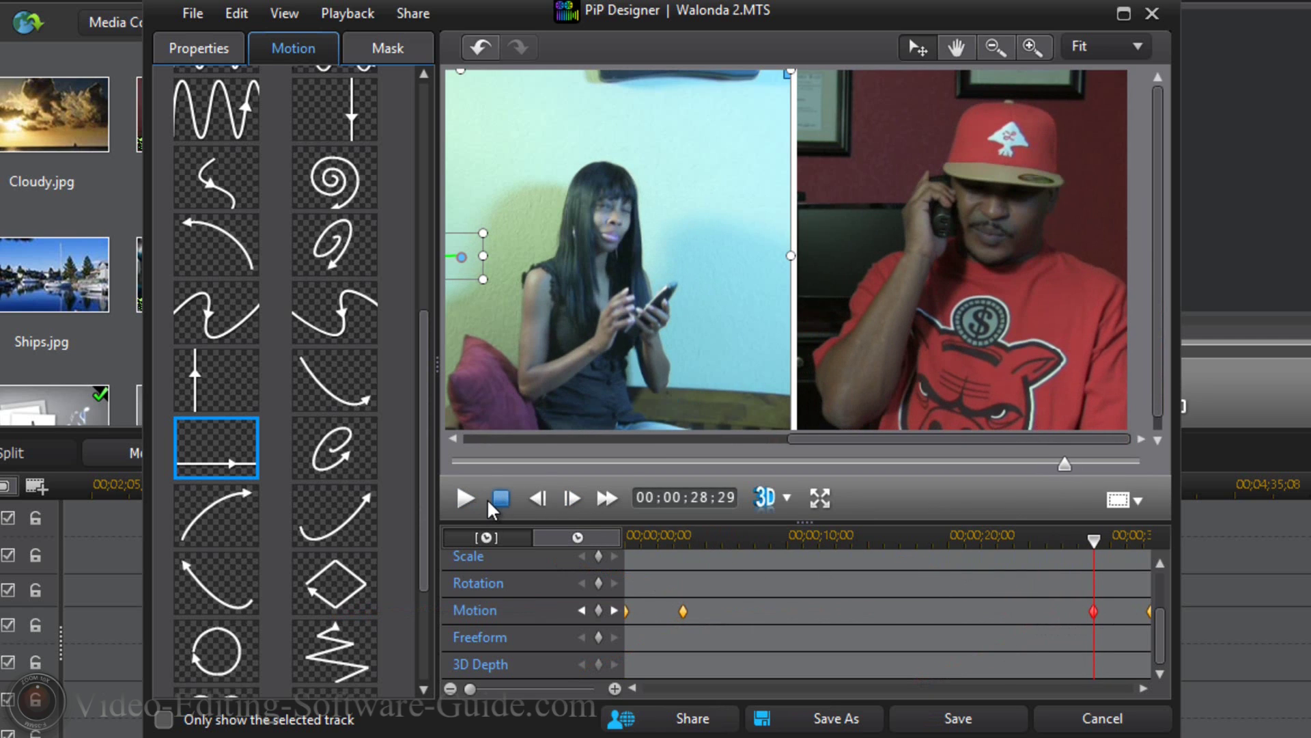
Step: Replay the adjusted animation and save the PiP Designer settings
click(465, 498)
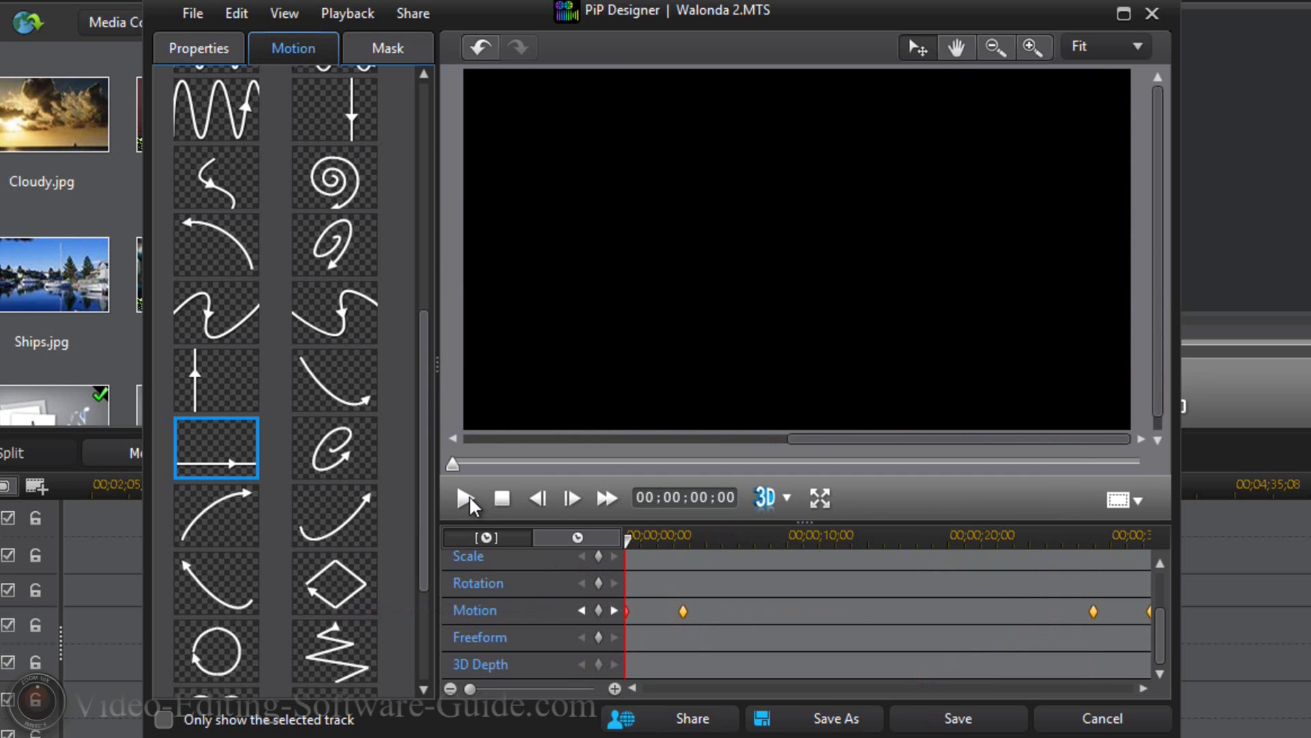
click(470, 494)
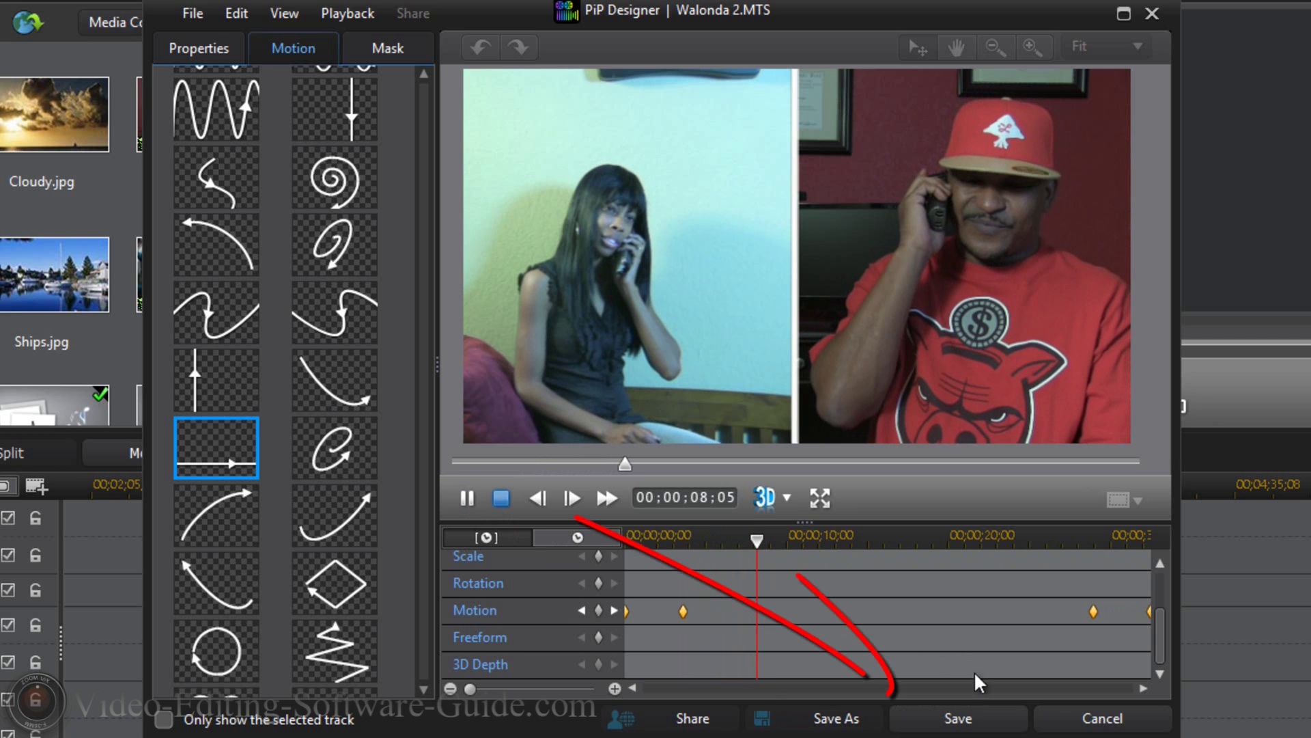
click(952, 722)
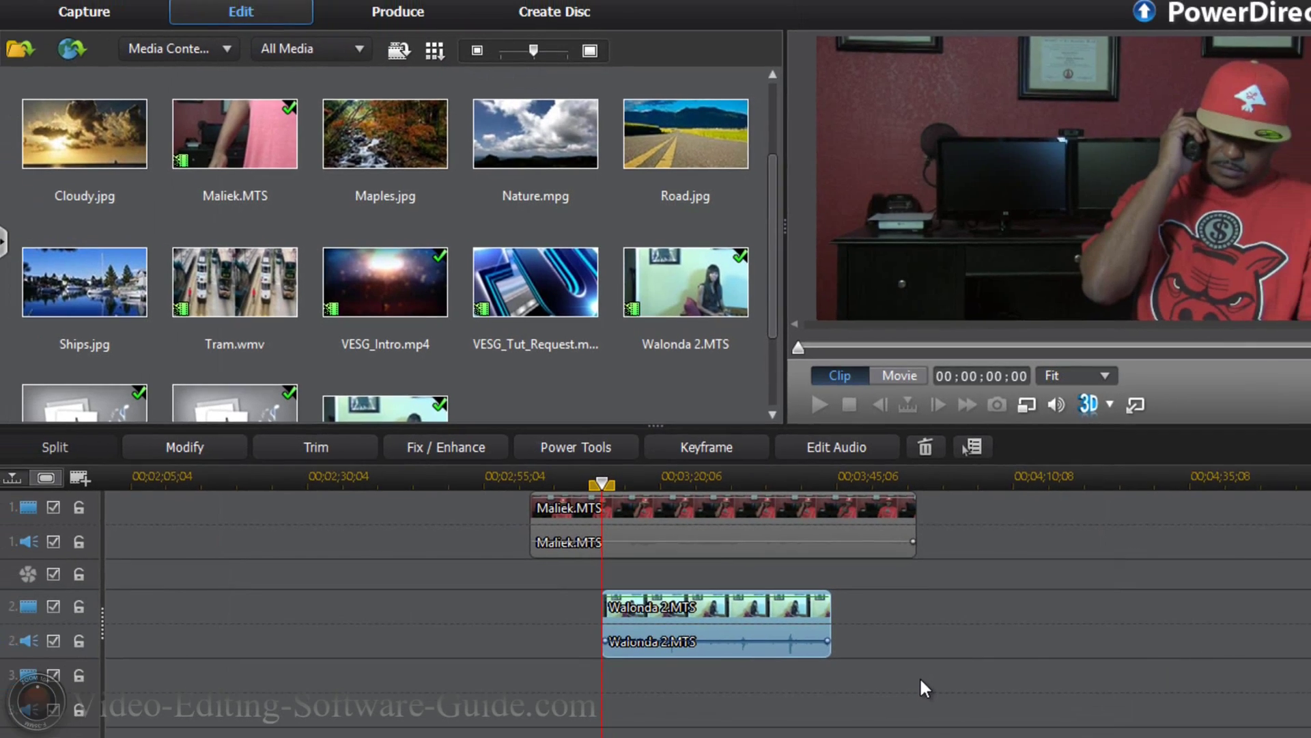